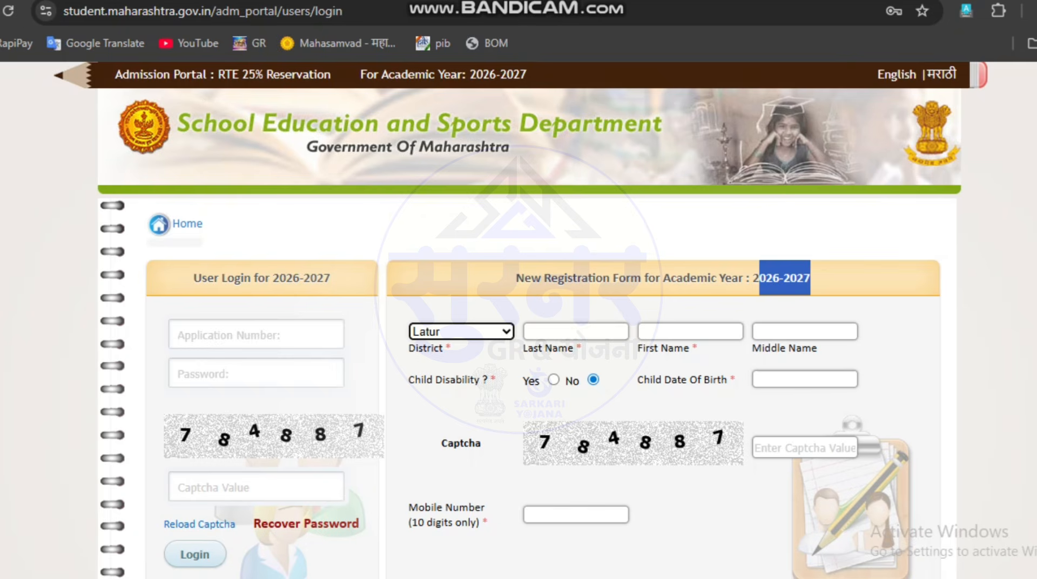
Step: Review the required fields of the new registration form: names, child disability, date of birth, captcha and mobile number
{"action": "left_click_drag", "start_coordinate": [523, 348], "coordinate": [574, 349]}
{"action": "left_click", "coordinate": [573, 349]}
{"action": "left_click", "coordinate": [574, 349]}
{"action": "left_click", "coordinate": [574, 348]}
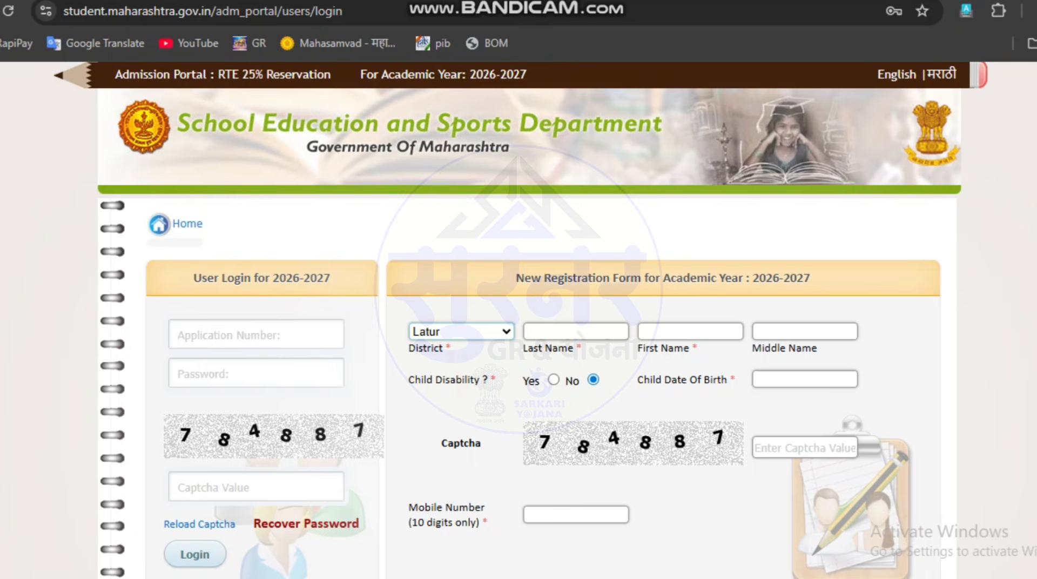
{"action": "left_click_drag", "start_coordinate": [637, 348], "coordinate": [688, 349]}
{"action": "left_click_drag", "start_coordinate": [752, 349], "coordinate": [803, 348]}
{"action": "left_click_drag", "start_coordinate": [424, 380], "coordinate": [482, 380]}
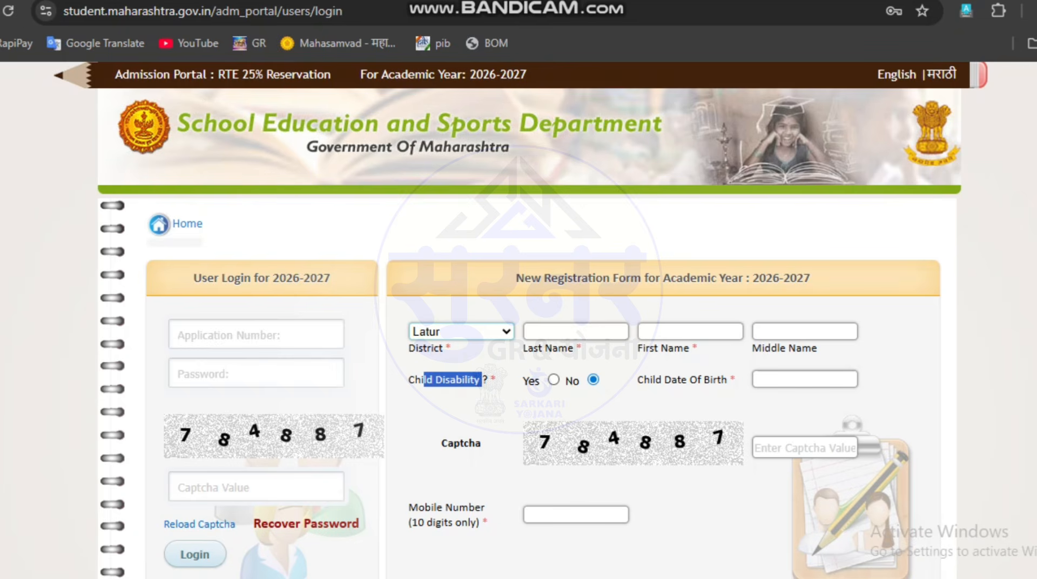
{"action": "left_click_drag", "start_coordinate": [644, 380], "coordinate": [718, 380]}
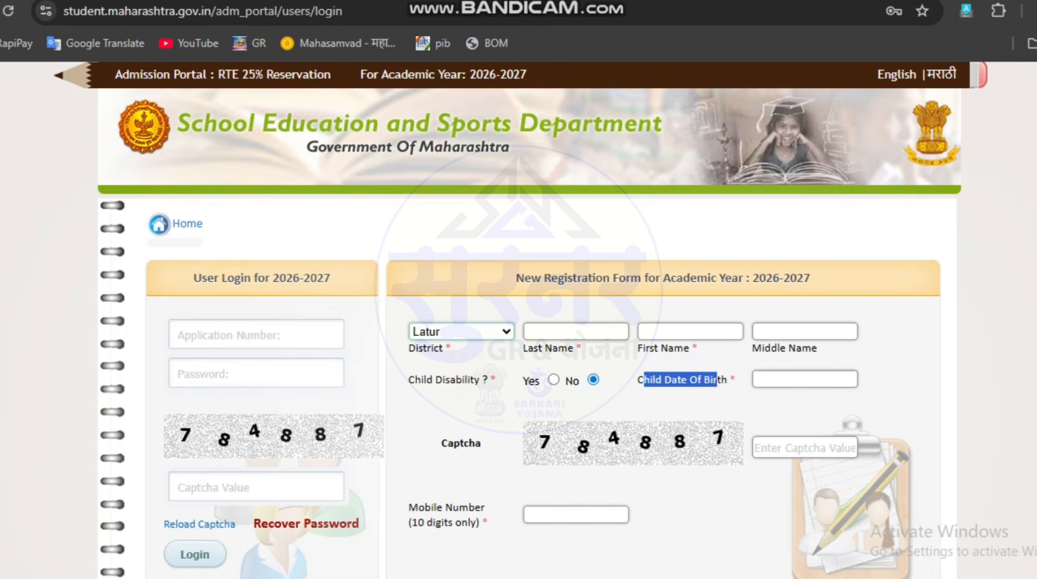
{"action": "left_click", "coordinate": [716, 381]}
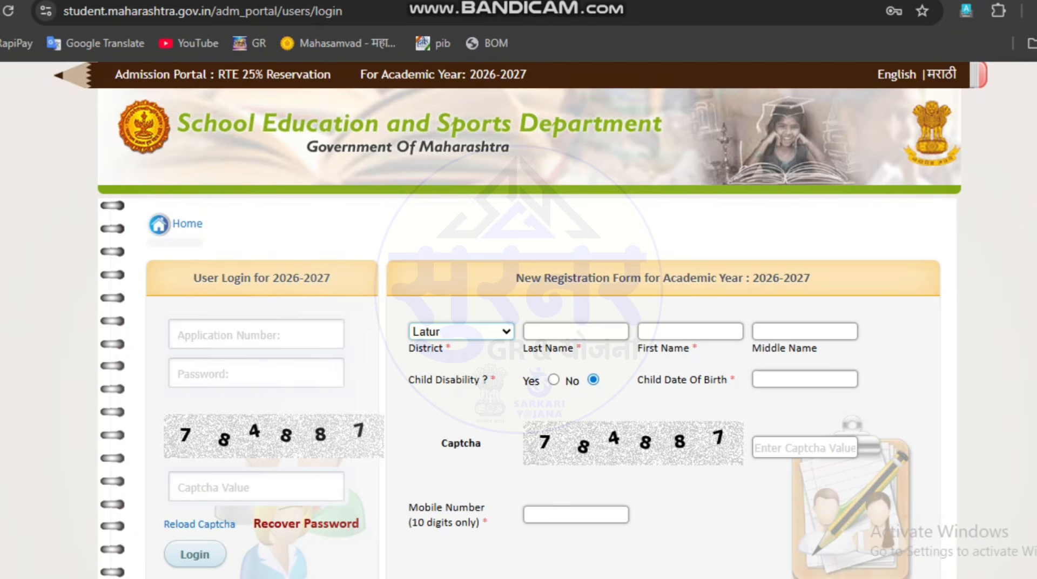
{"action": "scroll", "coordinate": [521, 319], "scroll_direction": "down", "scroll_amount": 2}
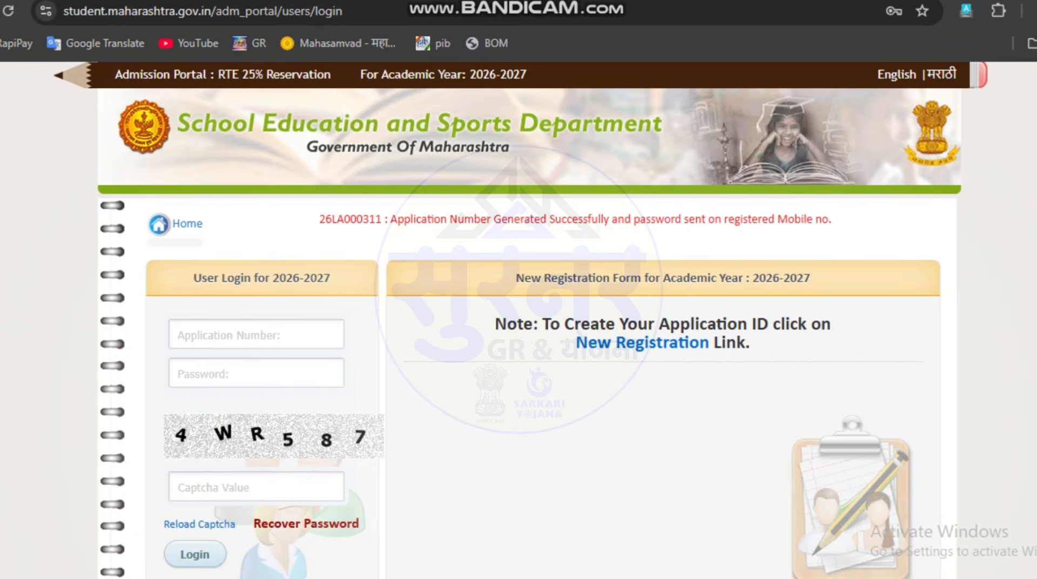
{"action": "left_click_drag", "start_coordinate": [319, 219], "coordinate": [381, 219]}
{"action": "key", "text": "ctrl+c"}
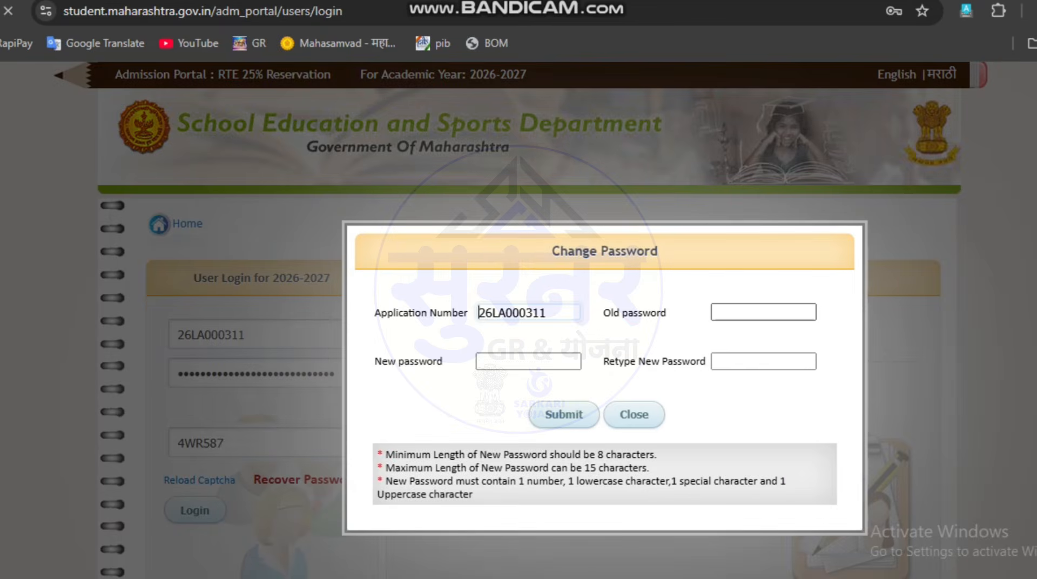
Step: Change the account password by entering the old password, a new password and its confirmation, and submit
{"action": "left_click", "coordinate": [764, 312]}
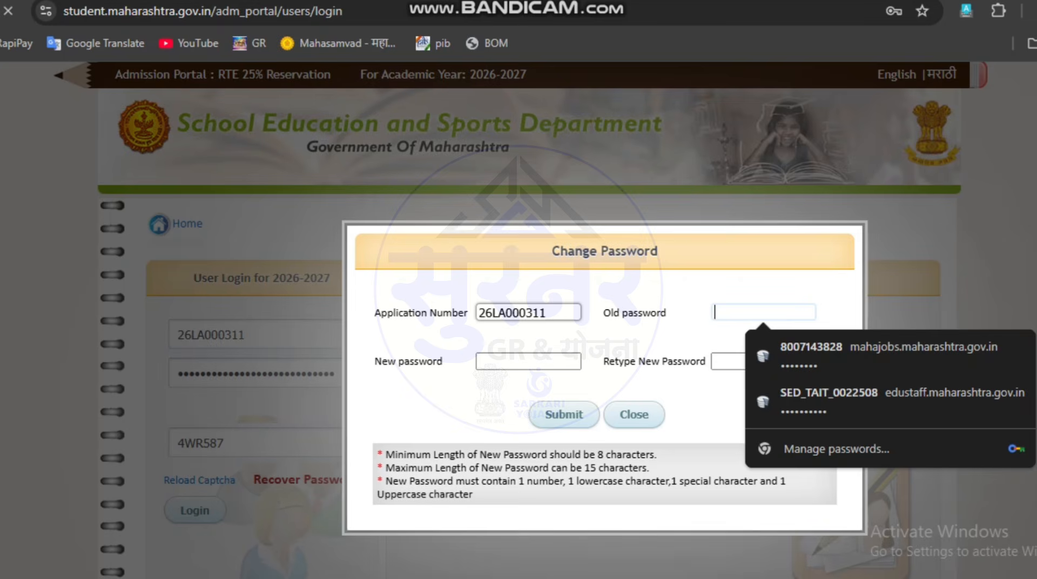
{"action": "type", "text": "•••"}
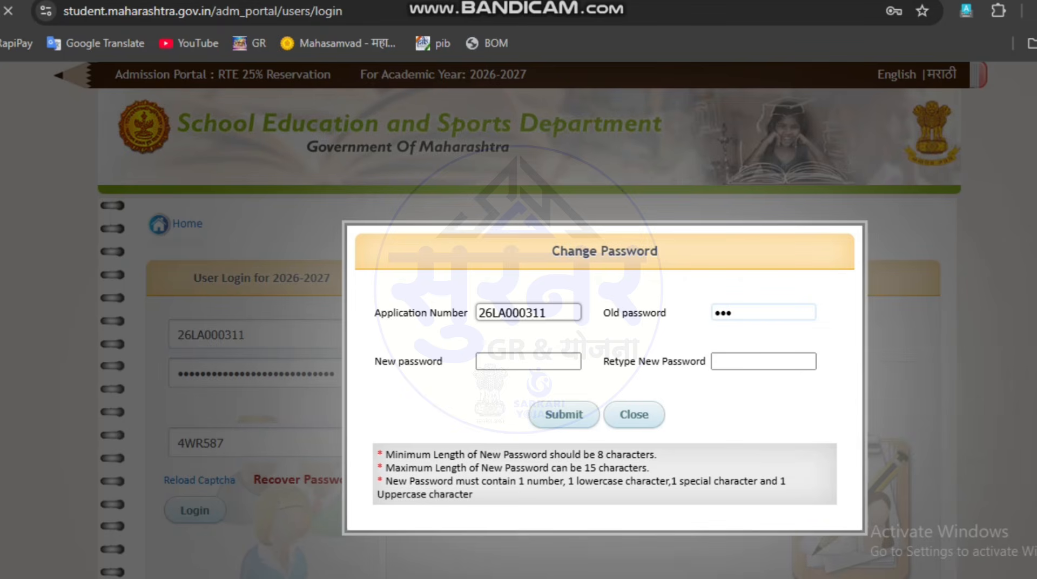
{"action": "type", "text": "•••"}
{"action": "left_click", "coordinate": [528, 361]}
{"action": "type", "text": "•••"}
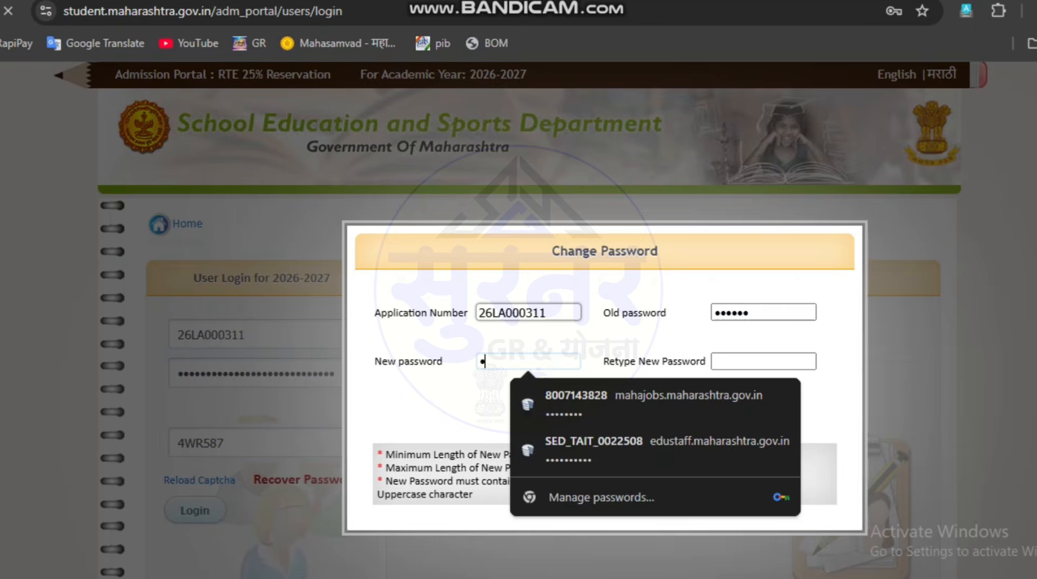
{"action": "type", "text": "••••••"}
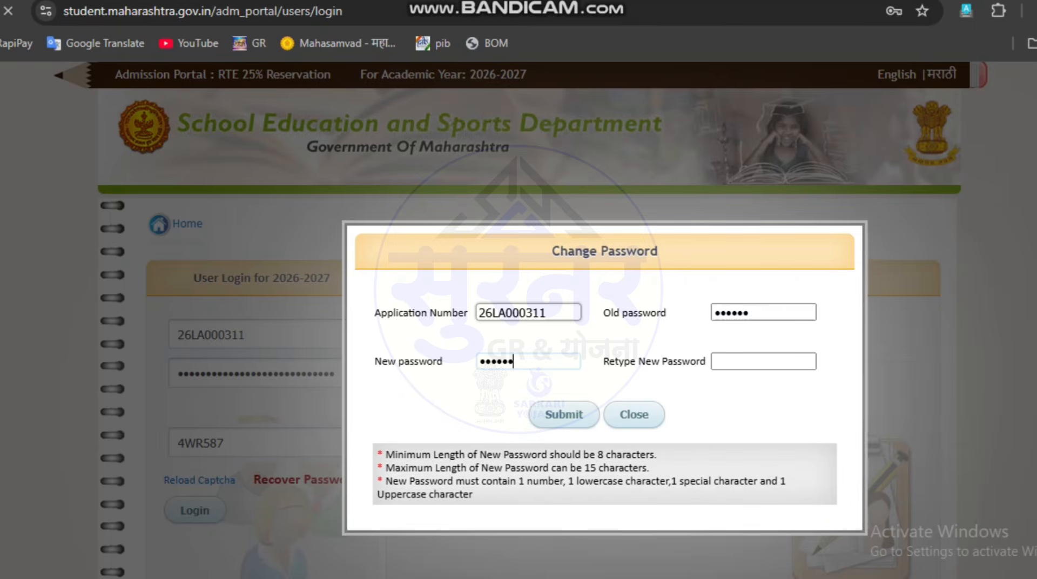
{"action": "key", "text": "Tab"}
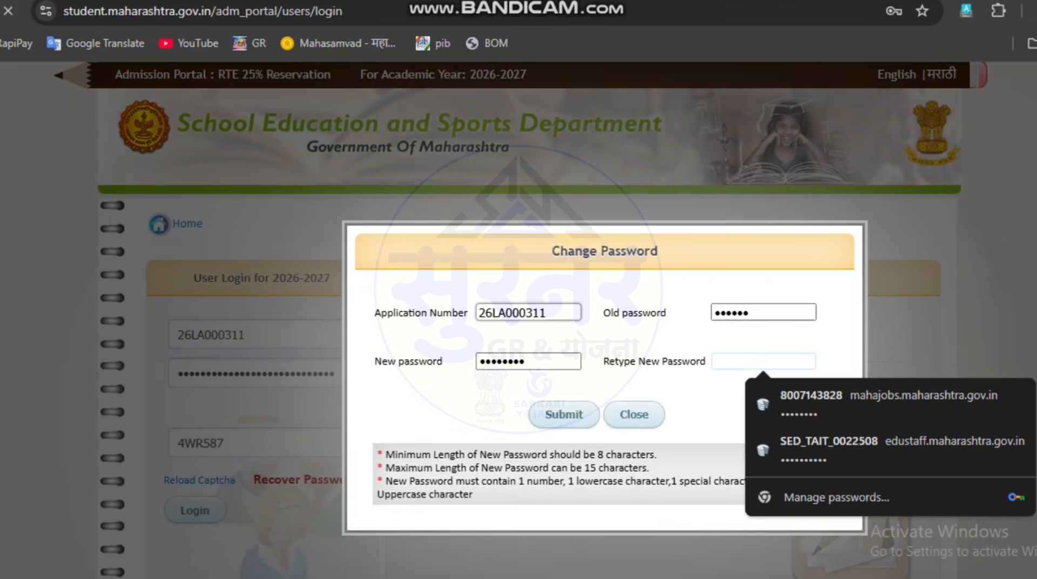
{"action": "type", "text": "•••••••••"}
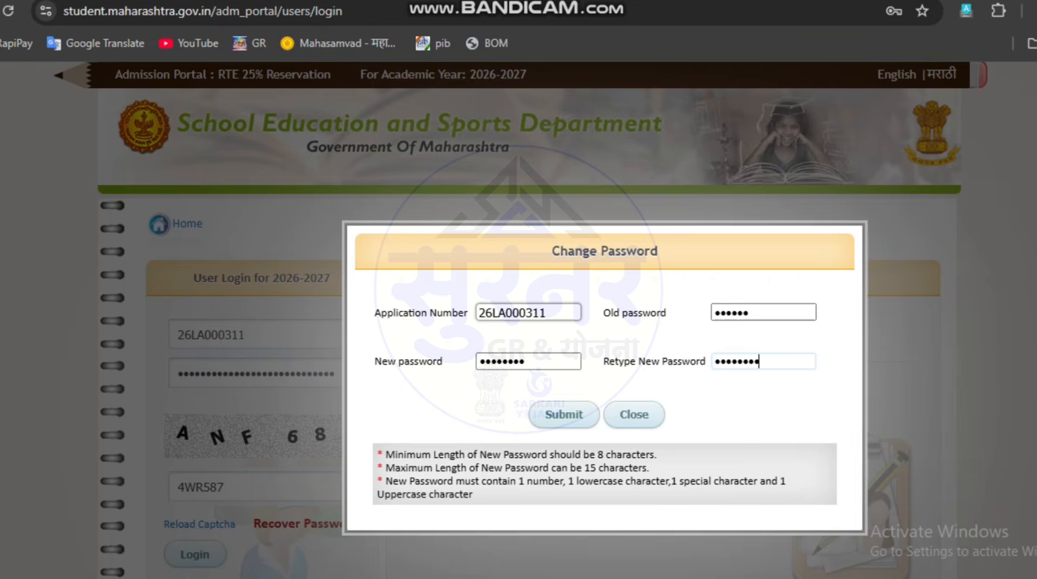
{"action": "key", "text": "Return"}
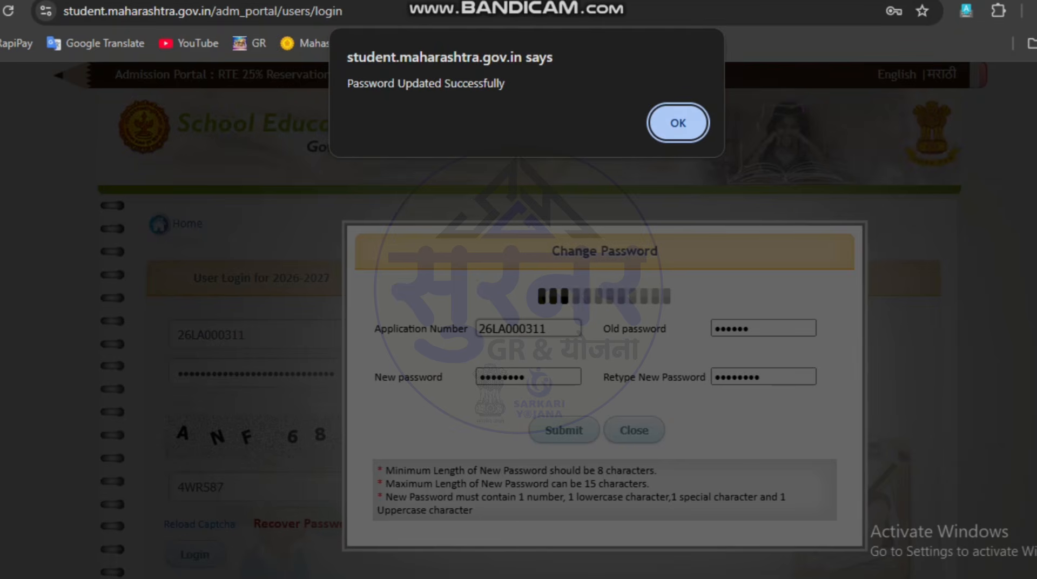
{"action": "left_click_drag", "start_coordinate": [348, 83], "coordinate": [506, 84]}
{"action": "key", "text": "Return"}
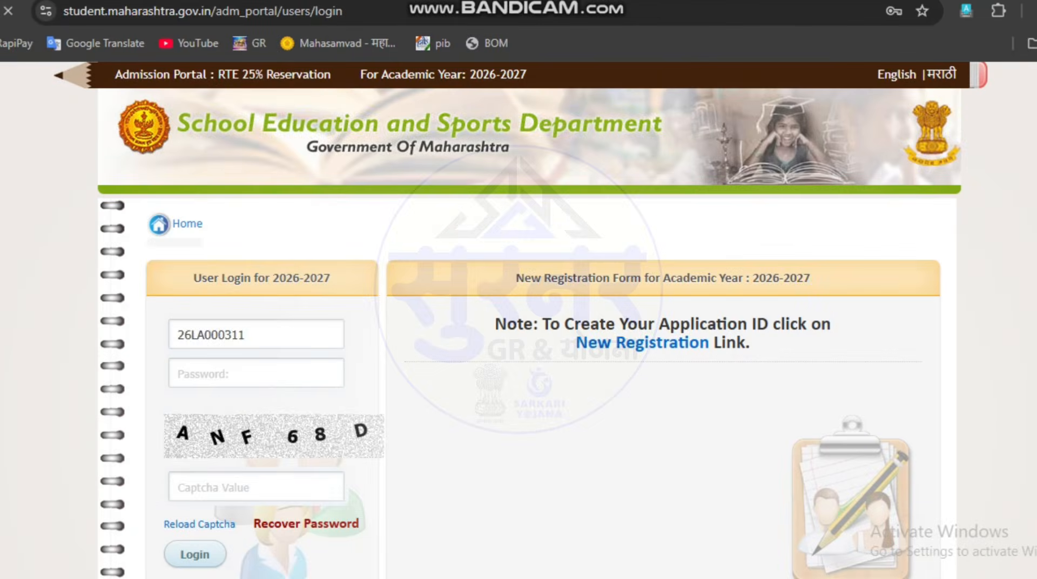
Step: Log in with the generated application number and the new account password
{"action": "left_click", "coordinate": [256, 335]}
{"action": "key", "text": "ctrl+v"}
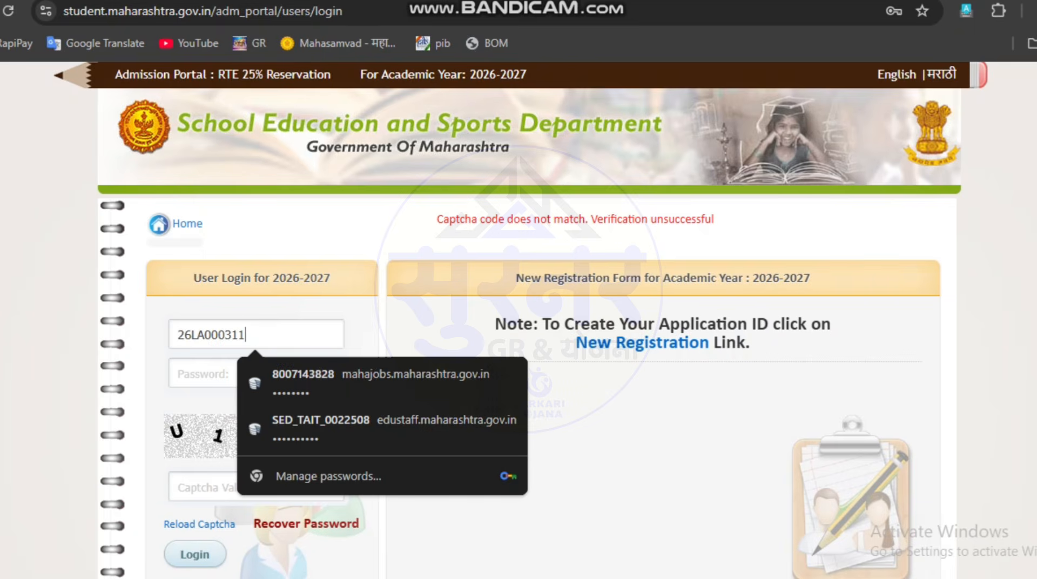
{"action": "left_click", "coordinate": [257, 373]}
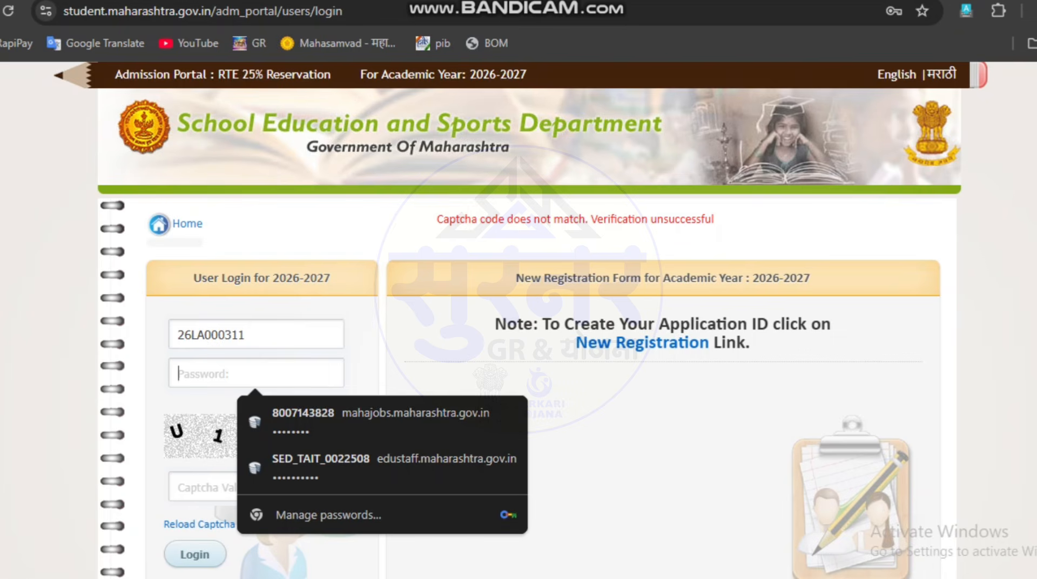
{"action": "type", "text": "••••"}
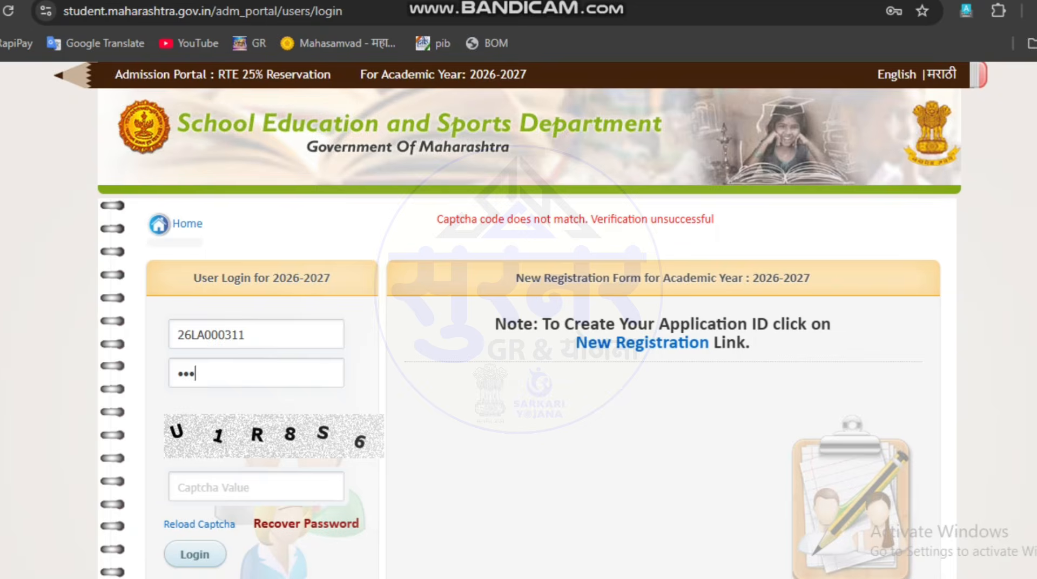
{"action": "key", "text": "Return"}
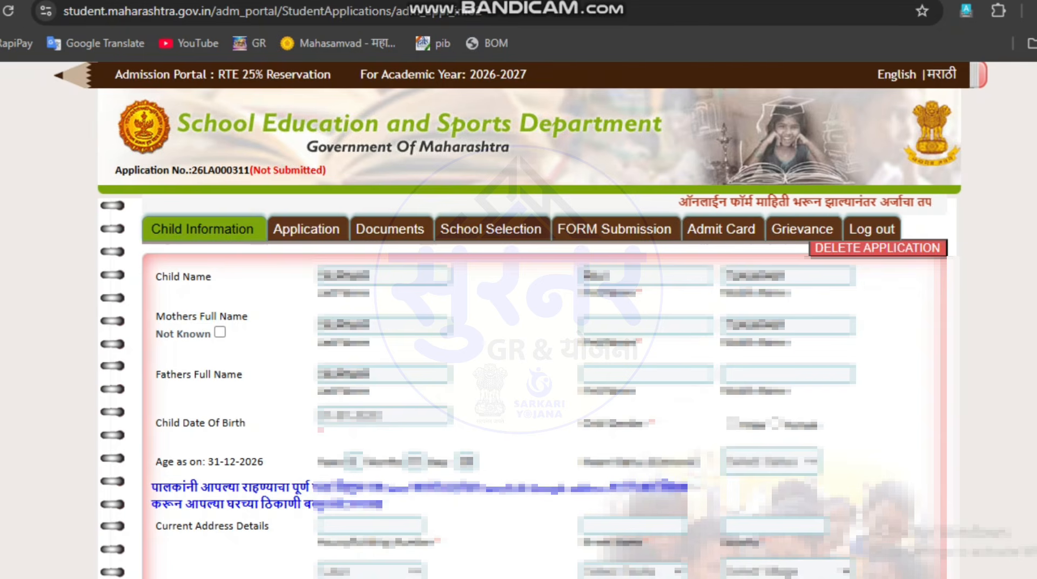
Step: Set the child's gender to Male
{"action": "mouse_move", "coordinate": [878, 249]}
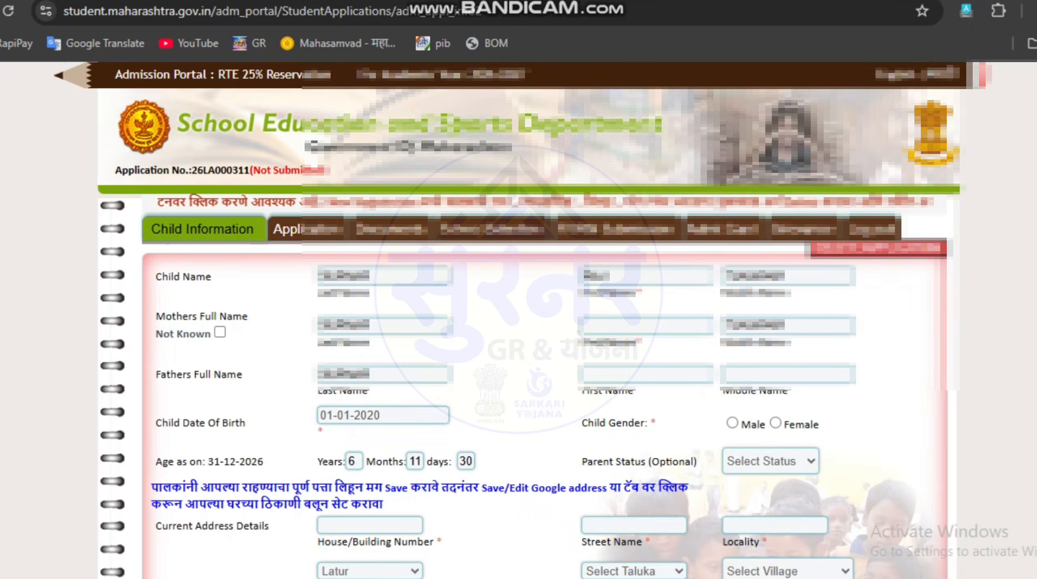
{"action": "left_click", "coordinate": [733, 423]}
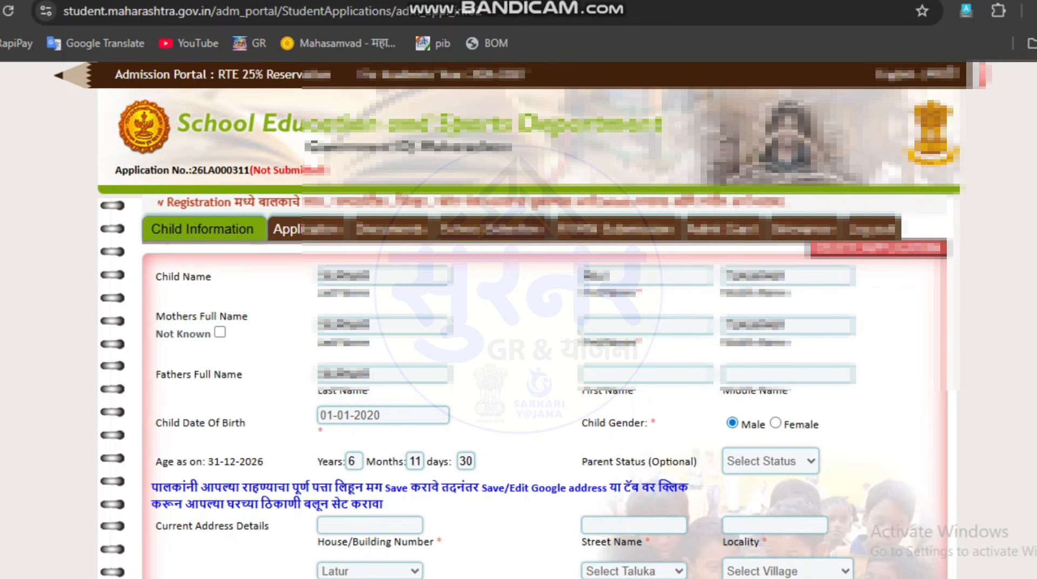
{"action": "left_click_drag", "start_coordinate": [401, 488], "coordinate": [408, 488]}
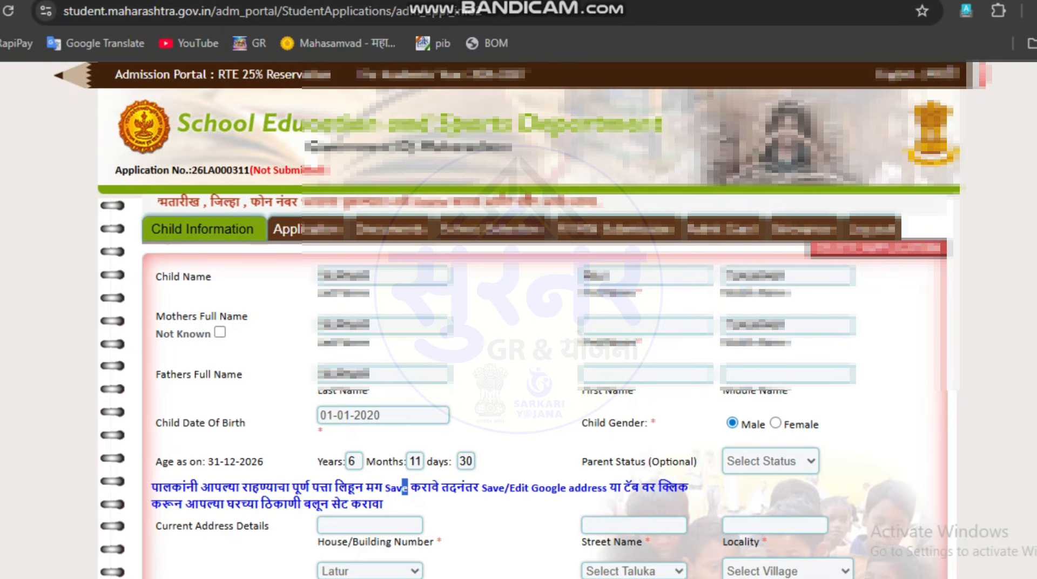
Step: Set the current address taluka to Ahamadpur and the village to Ahamadpur
{"action": "left_click", "coordinate": [634, 571]}
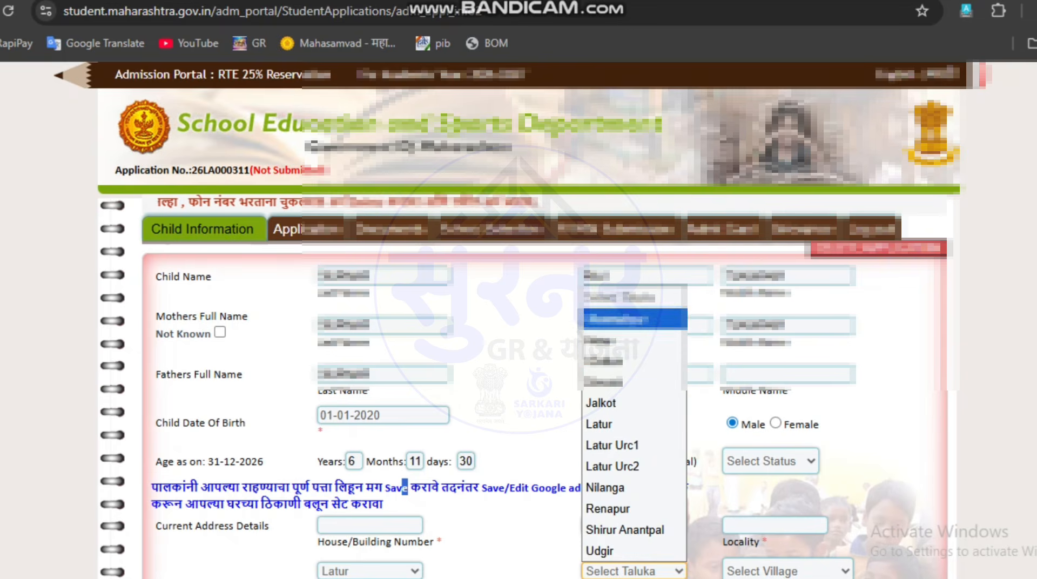
{"action": "left_click", "coordinate": [634, 319]}
{"action": "left_click", "coordinate": [787, 571]}
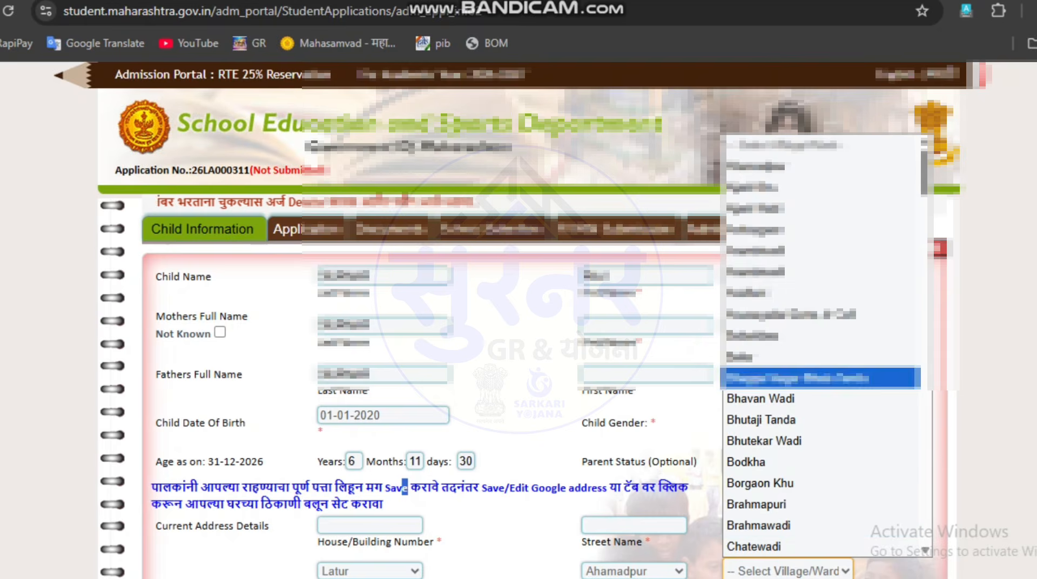
{"action": "left_click", "coordinate": [756, 166]}
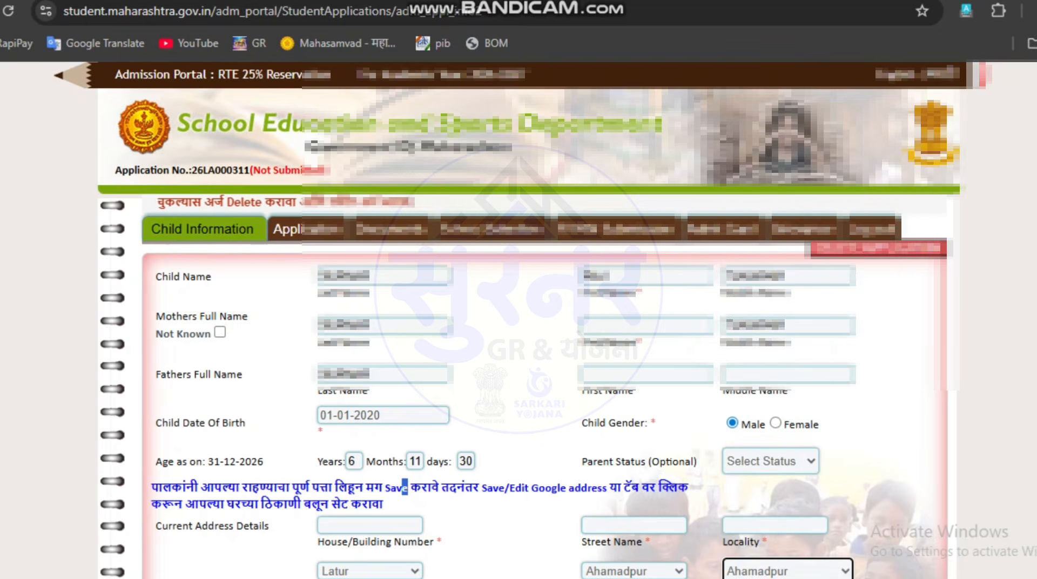
Step: Answer No to whether the student was selected earlier in the RTE lottery and save the child information
{"action": "scroll", "coordinate": [519, 324], "scroll_direction": "down", "scroll_amount": 3}
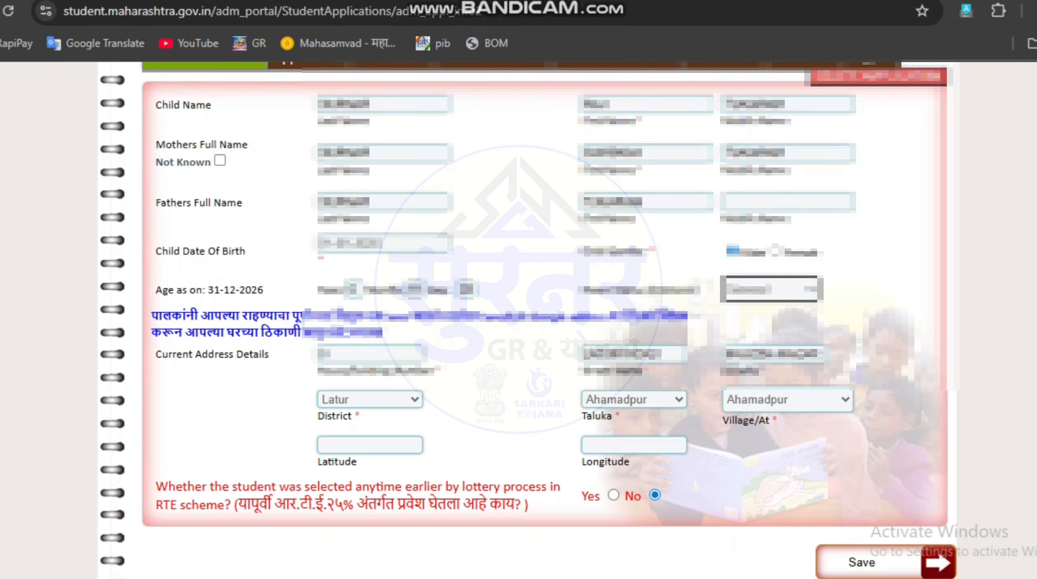
{"action": "left_click_drag", "start_coordinate": [274, 504], "coordinate": [525, 504]}
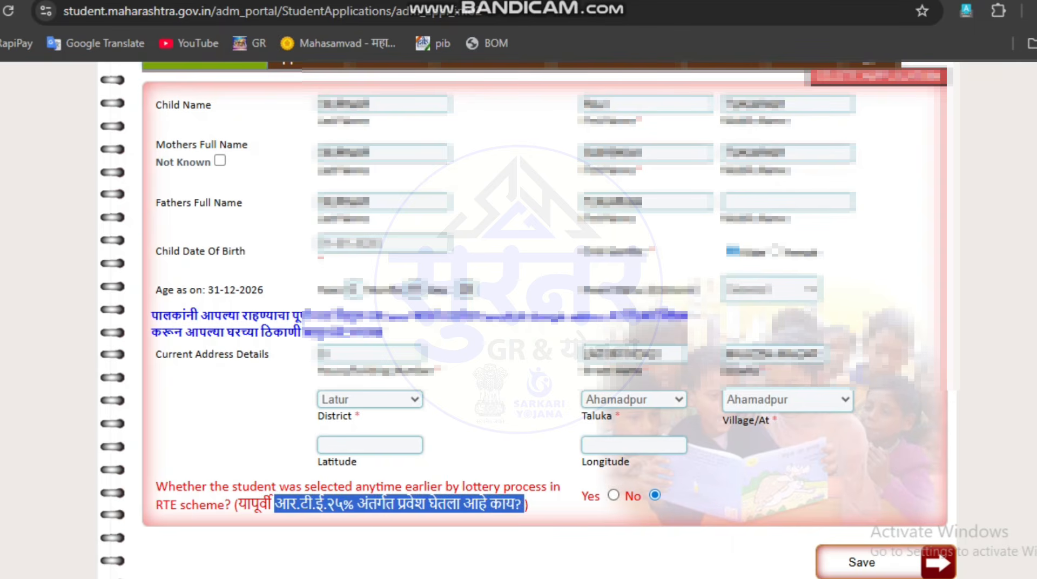
{"action": "left_click", "coordinate": [613, 495]}
{"action": "left_click", "coordinate": [655, 495]}
{"action": "left_click", "coordinate": [670, 503]}
{"action": "left_click", "coordinate": [866, 563]}
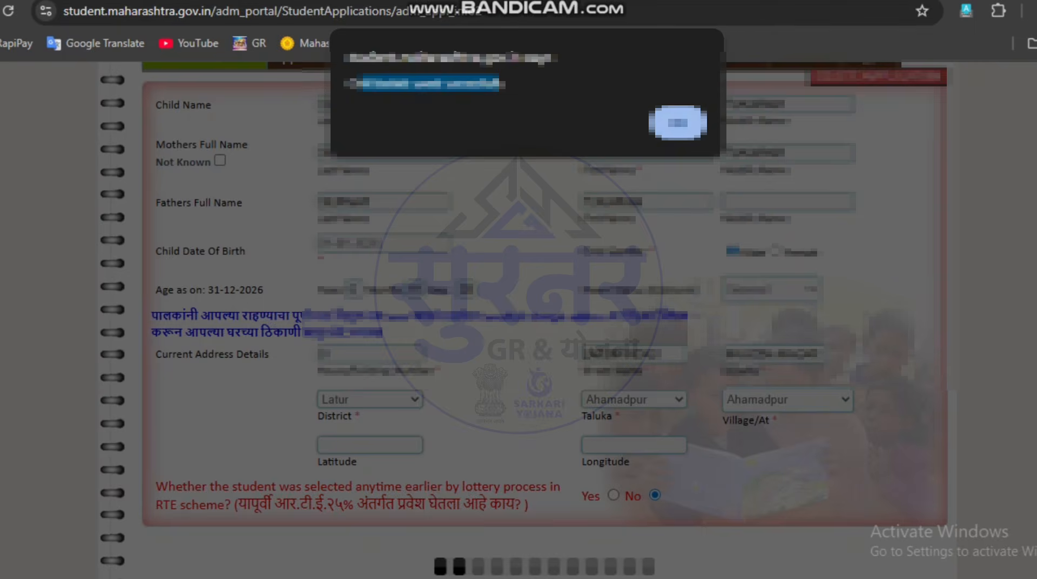
{"action": "key", "text": "Return"}
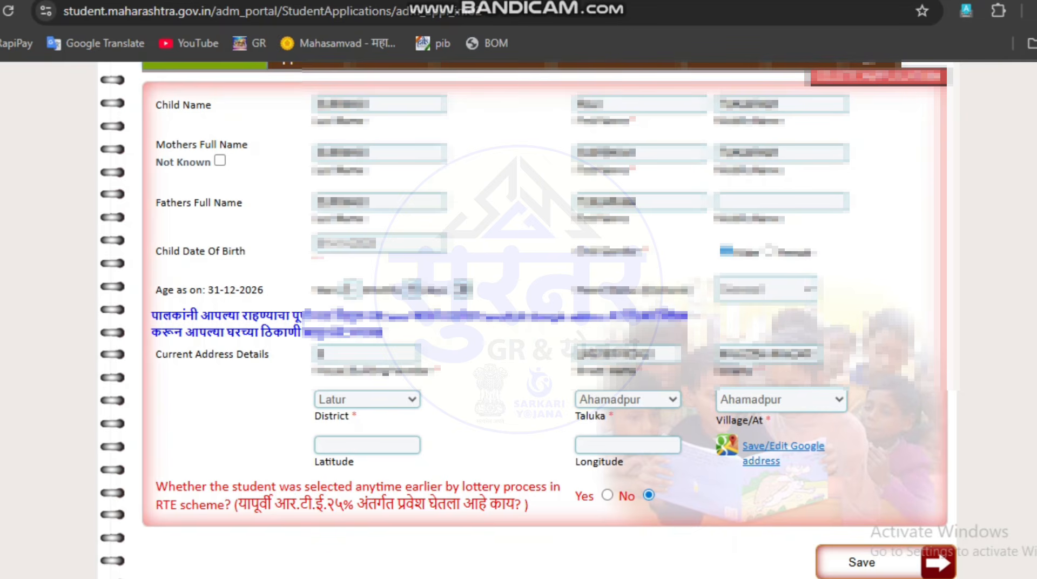
Step: Look up the home location near Ahmedpur on Google Maps to get its coordinates
{"action": "left_click", "coordinate": [367, 445]}
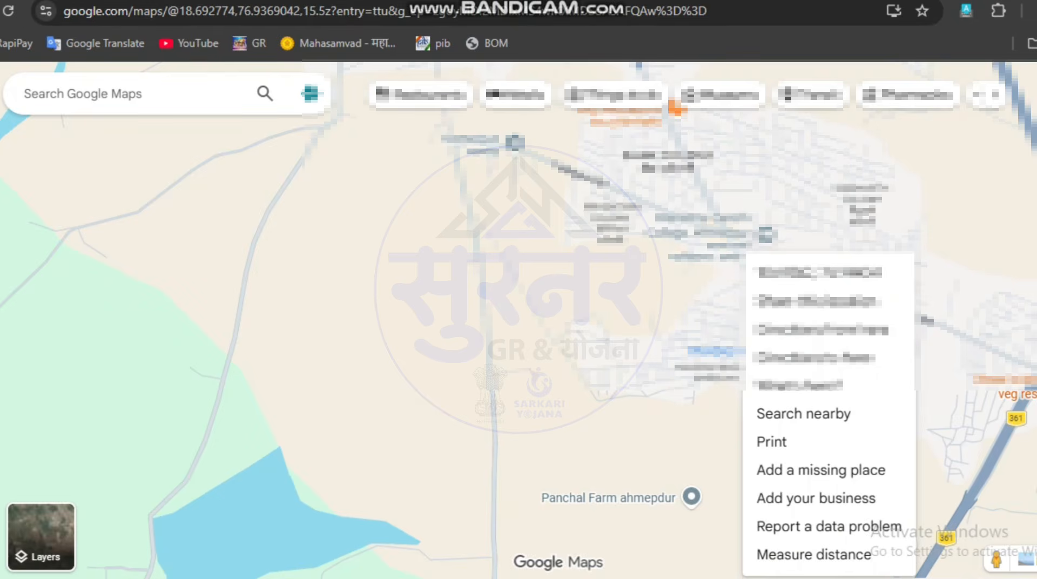
{"action": "left_click", "coordinate": [820, 273]}
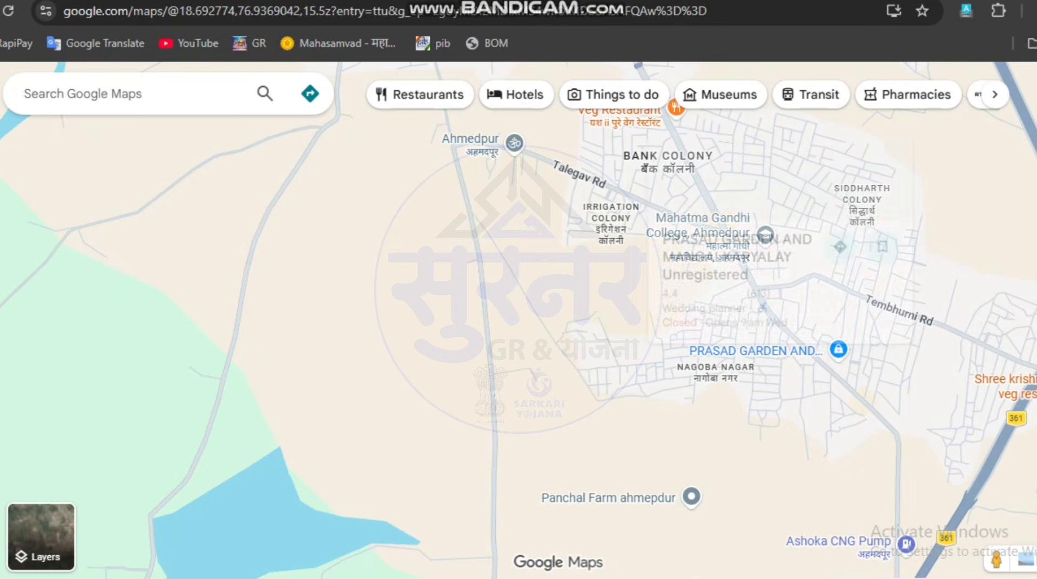
{"action": "mouse_move", "coordinate": [715, 373]}
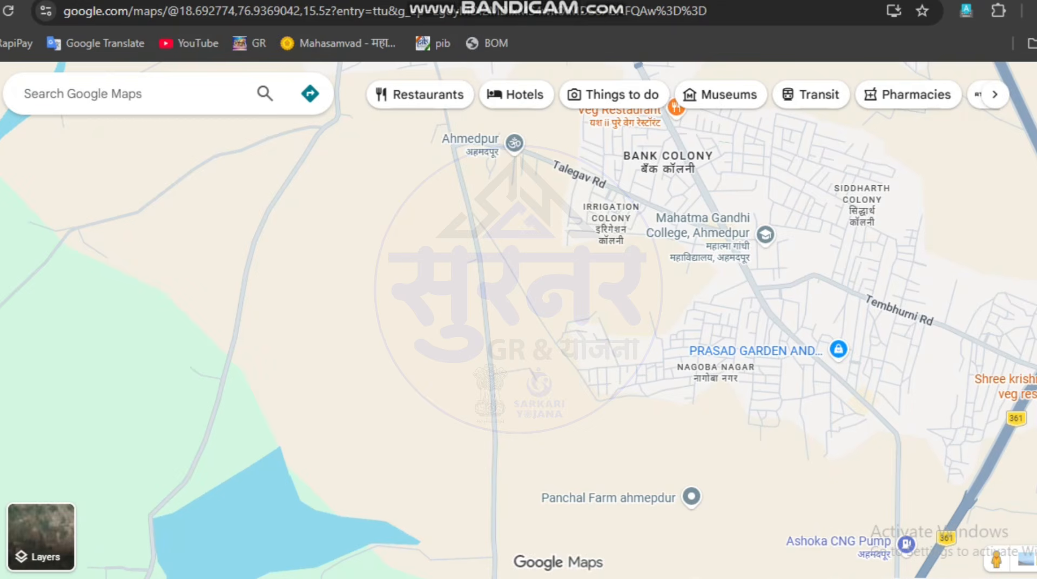
{"action": "right_click", "coordinate": [744, 253]}
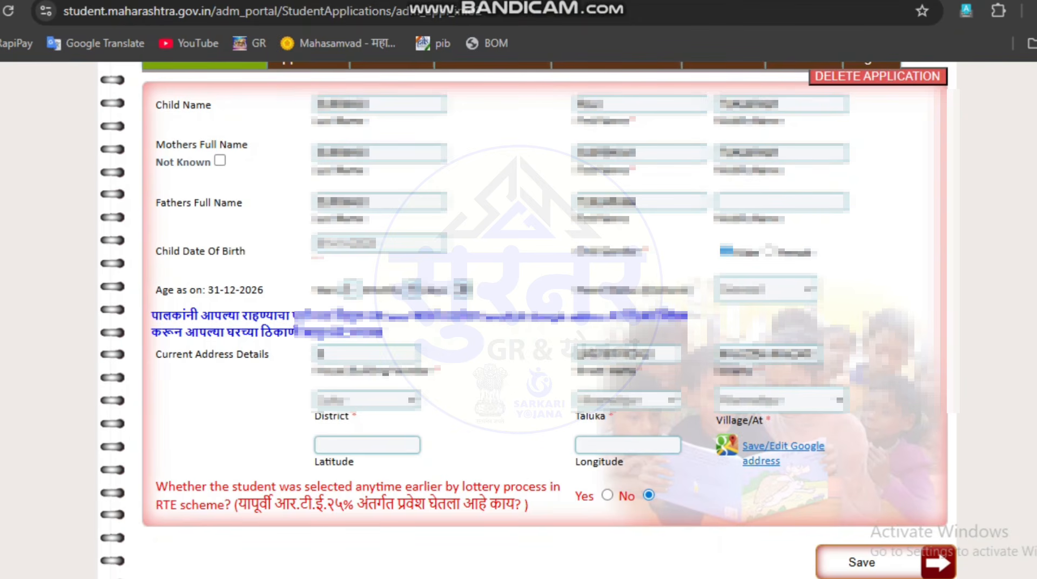
{"action": "left_click", "coordinate": [783, 446]}
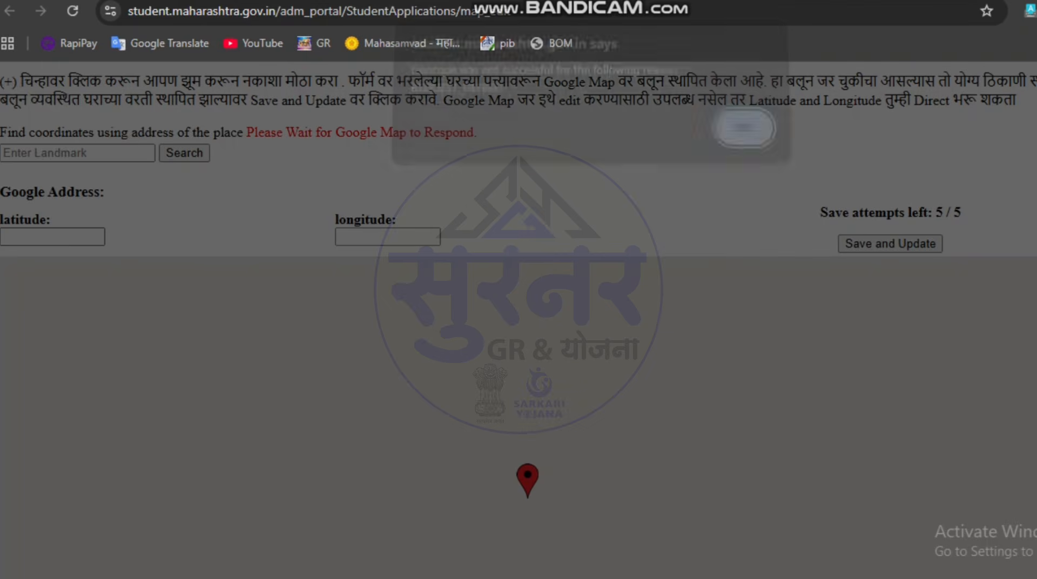
{"action": "key", "text": "Return"}
{"action": "left_click", "coordinate": [52, 237]}
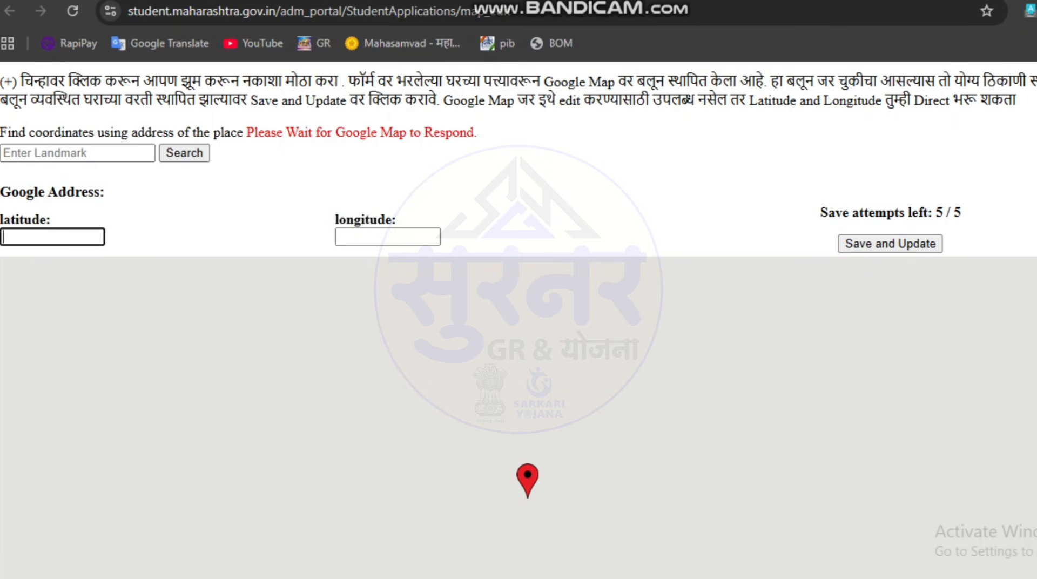
{"action": "type", "text": "18."}
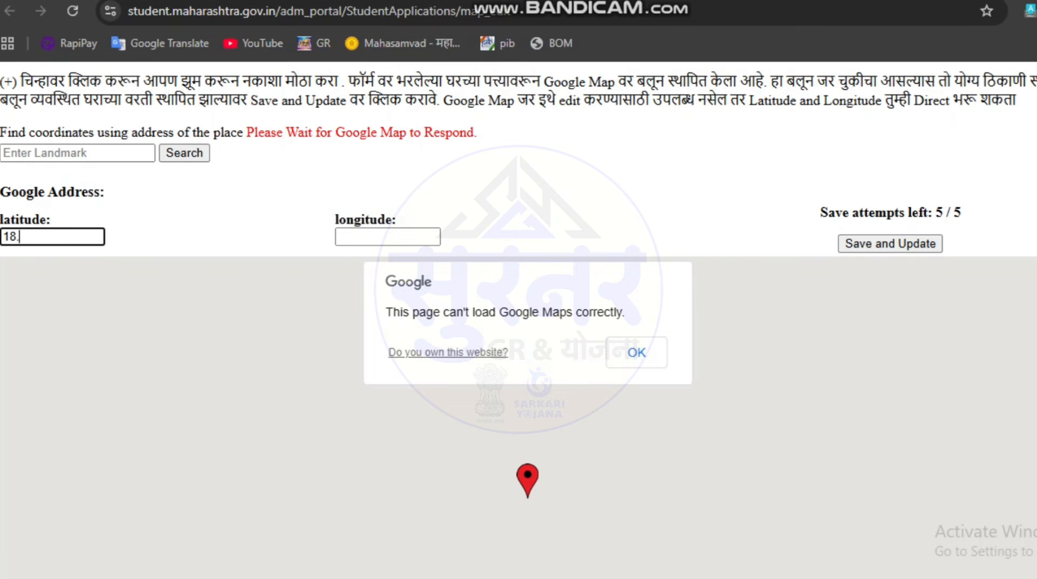
{"action": "type", "text": "6936"}
{"action": "key", "text": "BackSpace"}
{"action": "type", "text": "62"}
{"action": "left_click", "coordinate": [637, 353]}
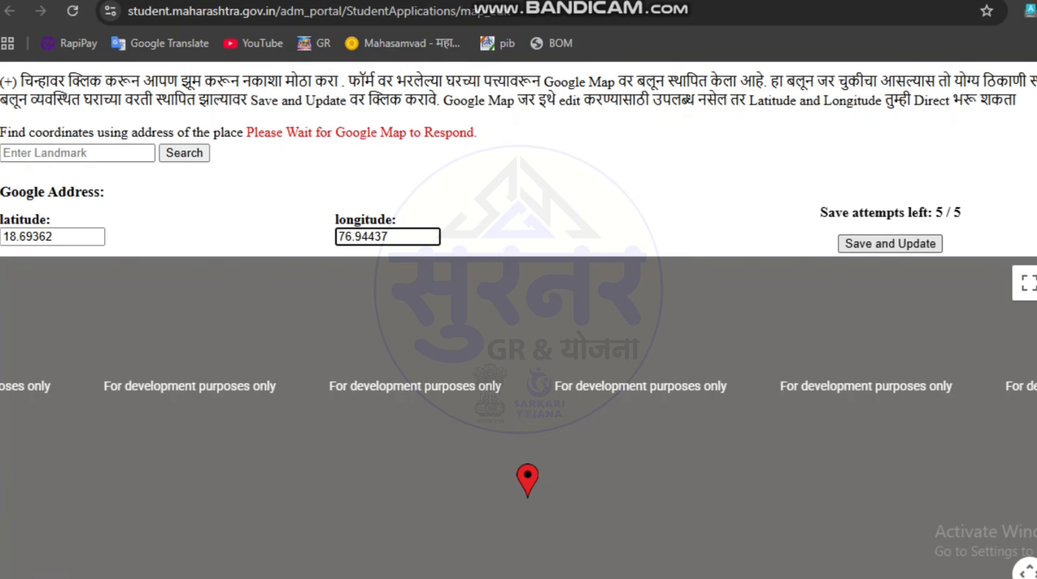
{"action": "left_click", "coordinate": [890, 244]}
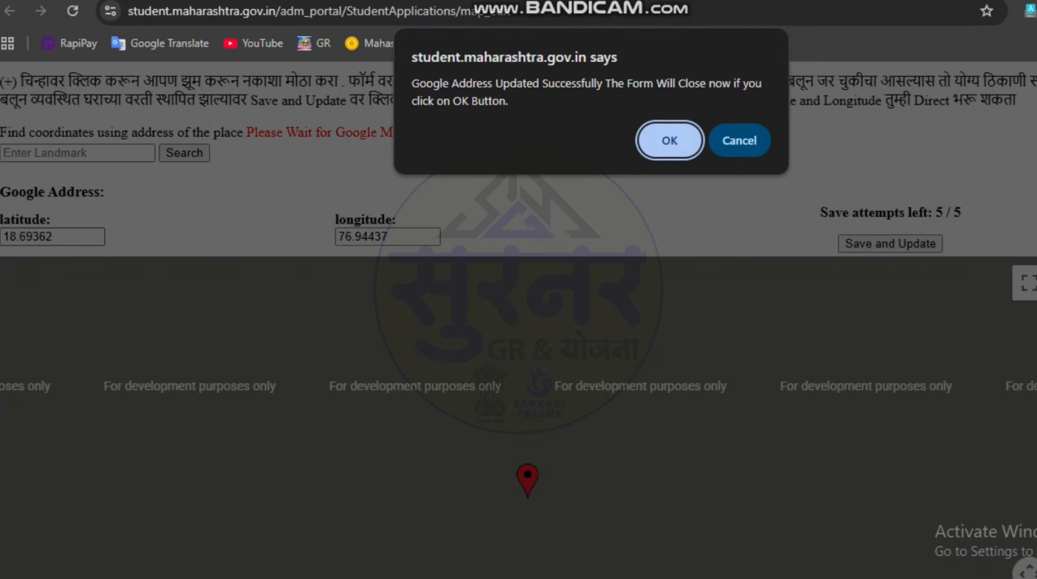
{"action": "key", "text": "Return"}
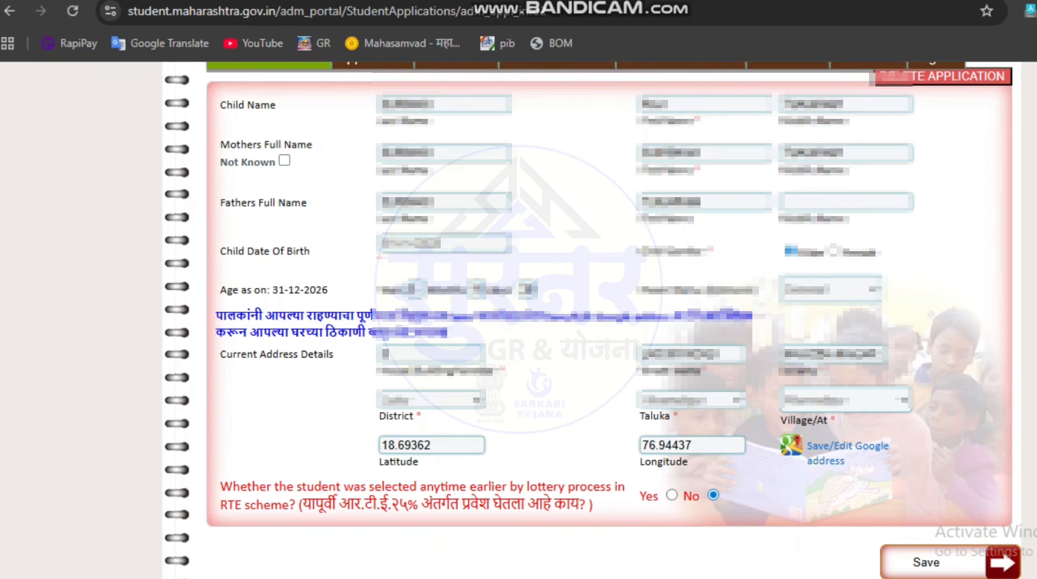
Step: Compare the saved coordinates with Google Maps and reopen the Google address page to check the pin location
{"action": "key", "text": "ctrl+Tab"}
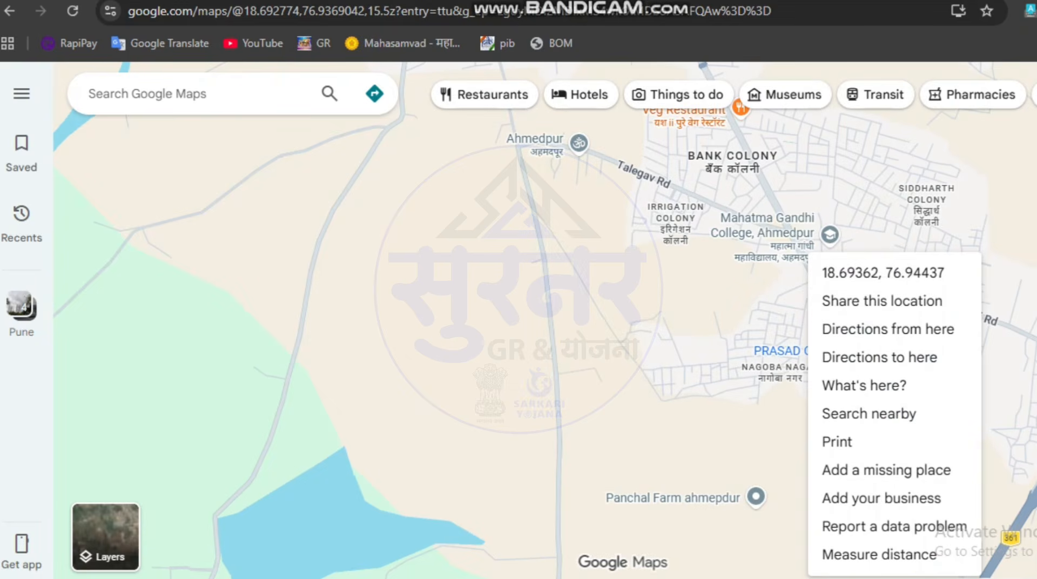
{"action": "key", "text": "ctrl+shift+Tab"}
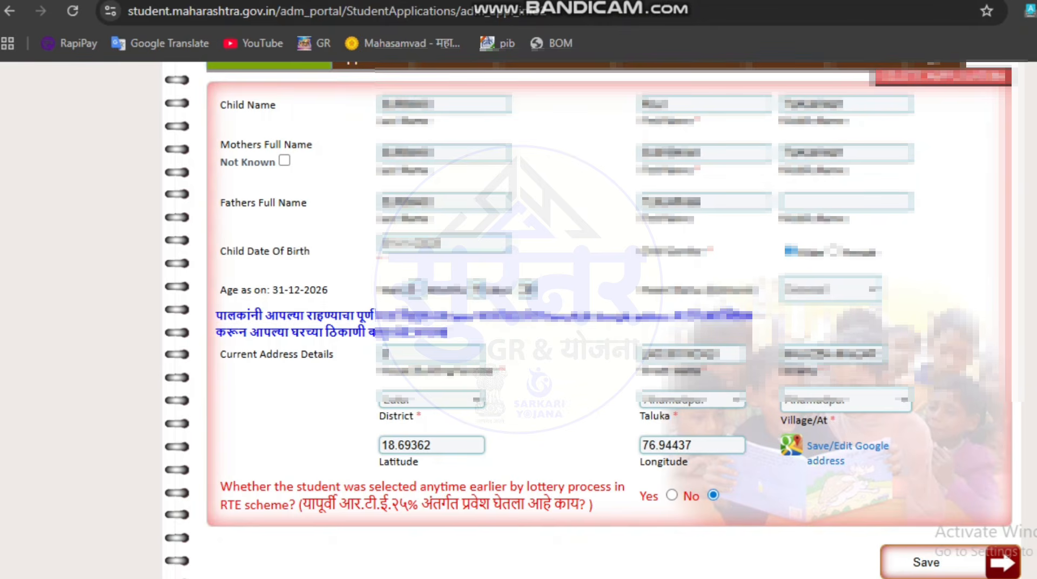
{"action": "left_click", "coordinate": [847, 446]}
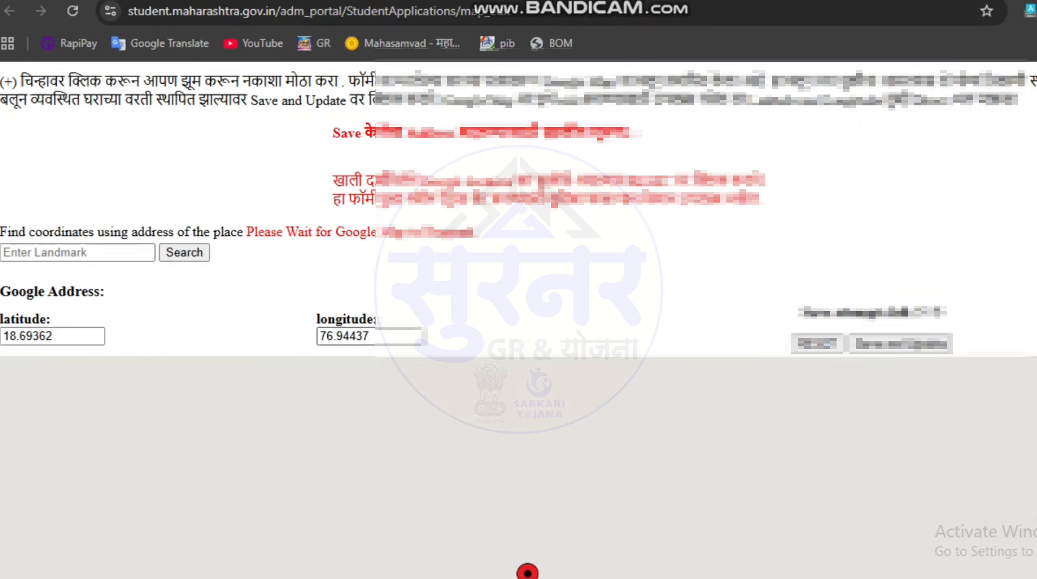
{"action": "scroll", "coordinate": [519, 320], "scroll_direction": "down", "scroll_amount": 2}
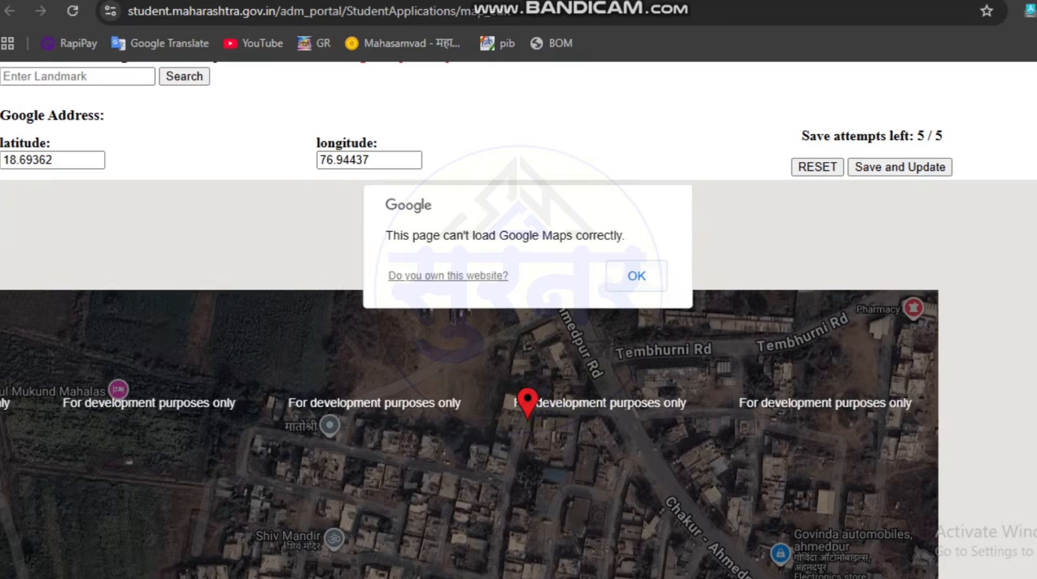
{"action": "left_click", "coordinate": [637, 276]}
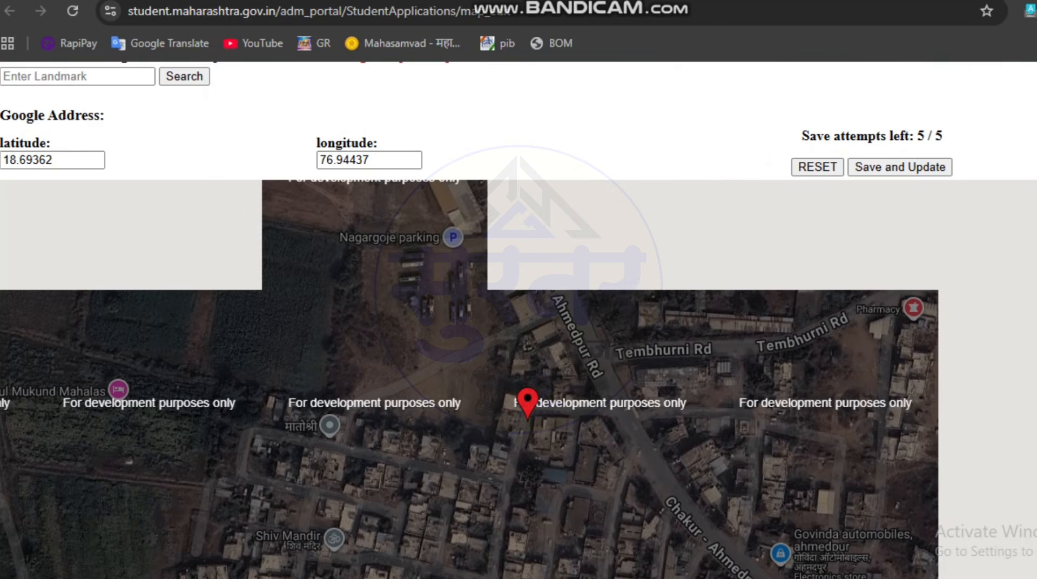
{"action": "scroll", "coordinate": [519, 378], "scroll_direction": "down", "scroll_amount": 1}
{"action": "scroll", "coordinate": [519, 378], "scroll_direction": "up", "scroll_amount": 1}
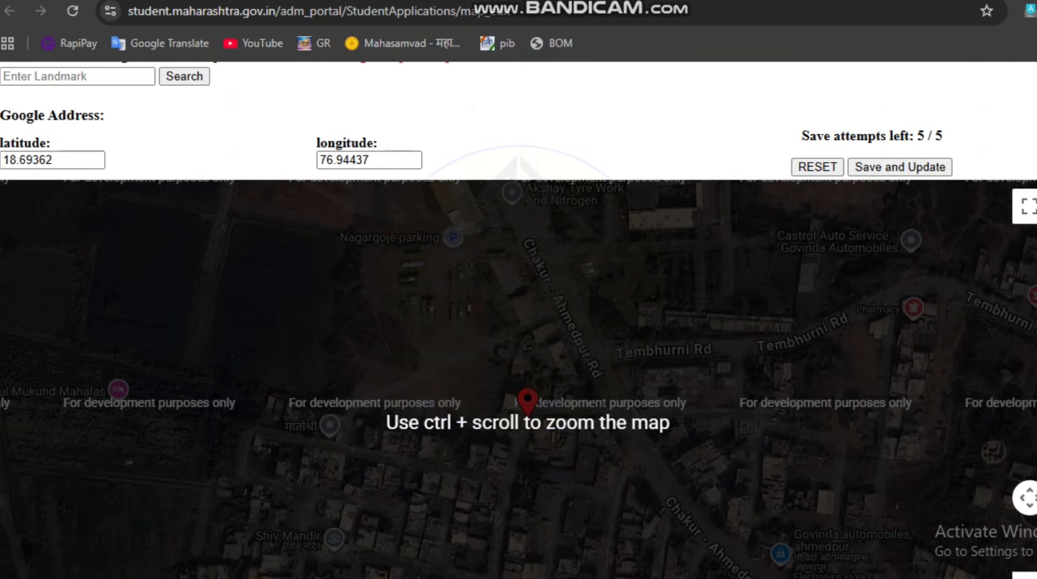
{"action": "scroll", "coordinate": [519, 379], "scroll_direction": "up", "scroll_amount": 2}
{"action": "scroll", "coordinate": [519, 378], "scroll_direction": "down", "scroll_amount": 1}
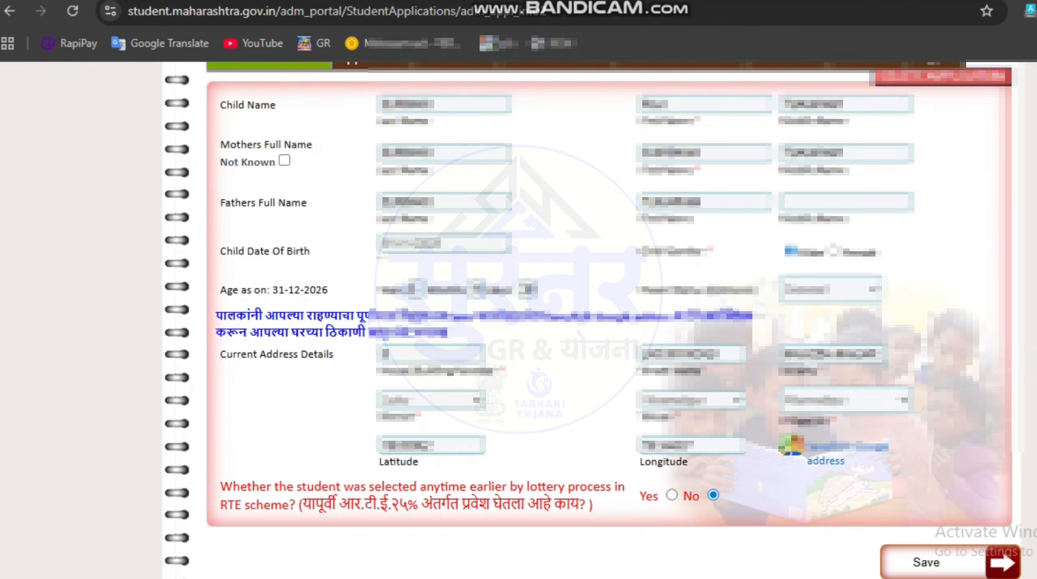
Step: Save the child information form with the updated coordinates
{"action": "scroll", "coordinate": [611, 324], "scroll_direction": "up", "scroll_amount": 2}
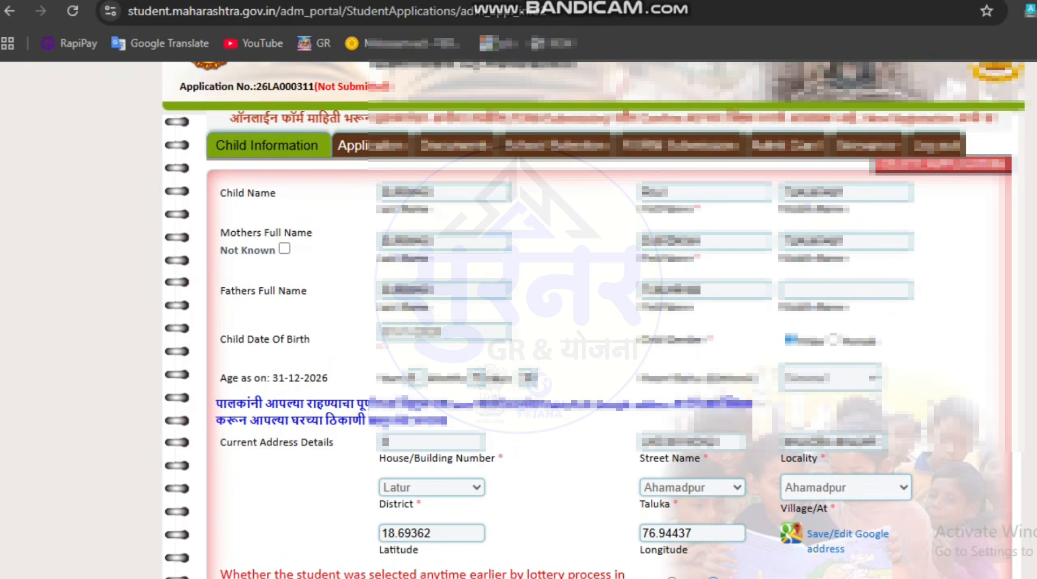
{"action": "scroll", "coordinate": [594, 325], "scroll_direction": "down", "scroll_amount": 4}
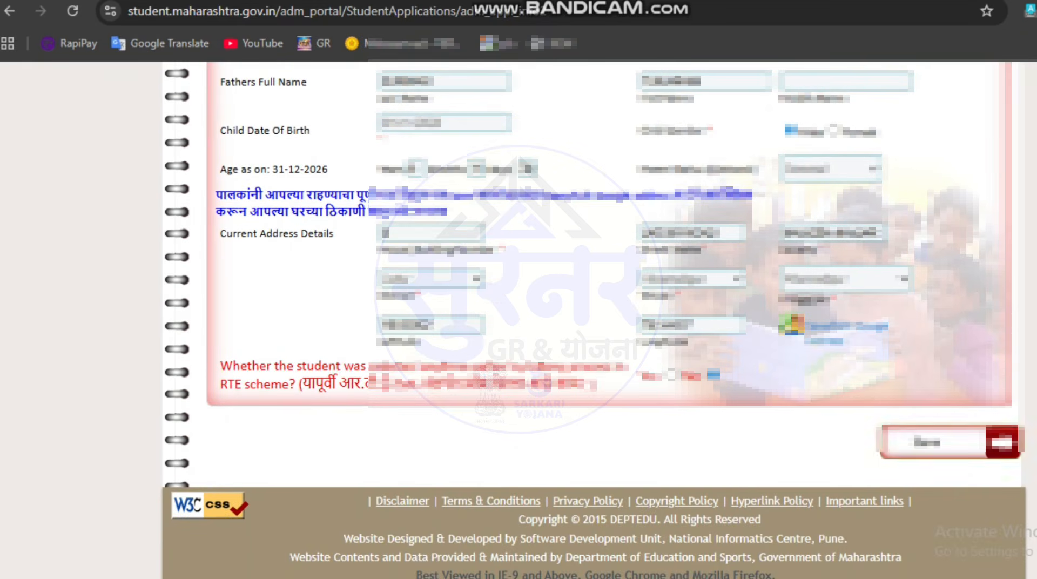
{"action": "left_click", "coordinate": [927, 442]}
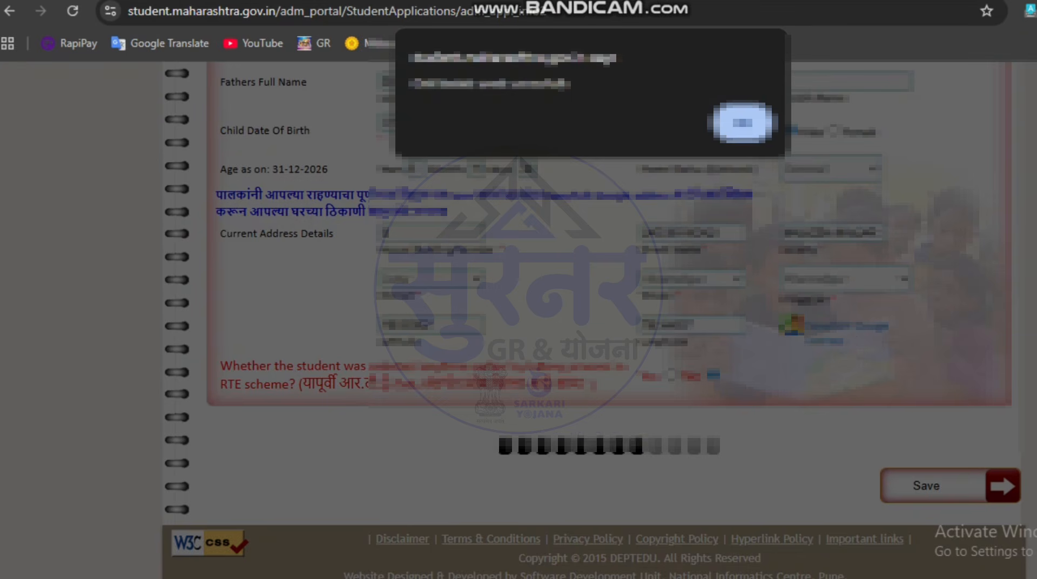
{"action": "key", "text": "Return"}
Step: Set the admission class to 1st Standard and the religion to Hindu on the Application form
{"action": "scroll", "coordinate": [594, 324], "scroll_direction": "up", "scroll_amount": 3}
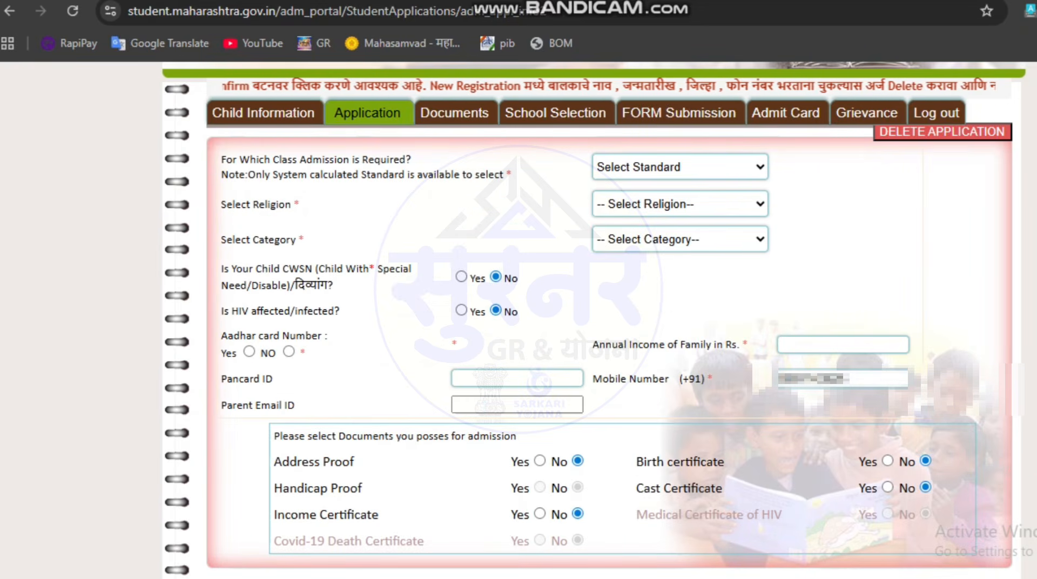
{"action": "left_click", "coordinate": [680, 167]}
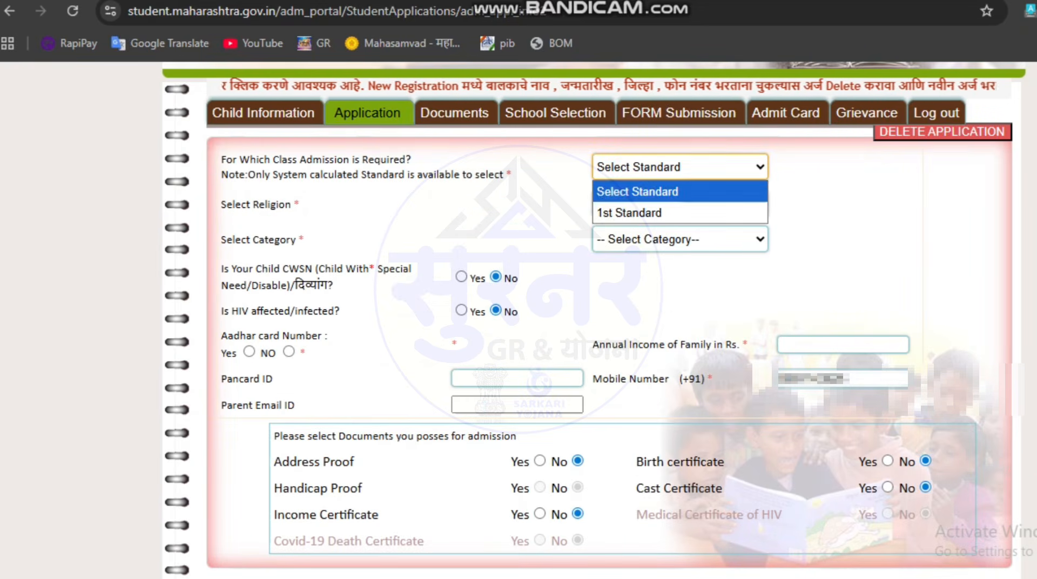
{"action": "left_click", "coordinate": [648, 213]}
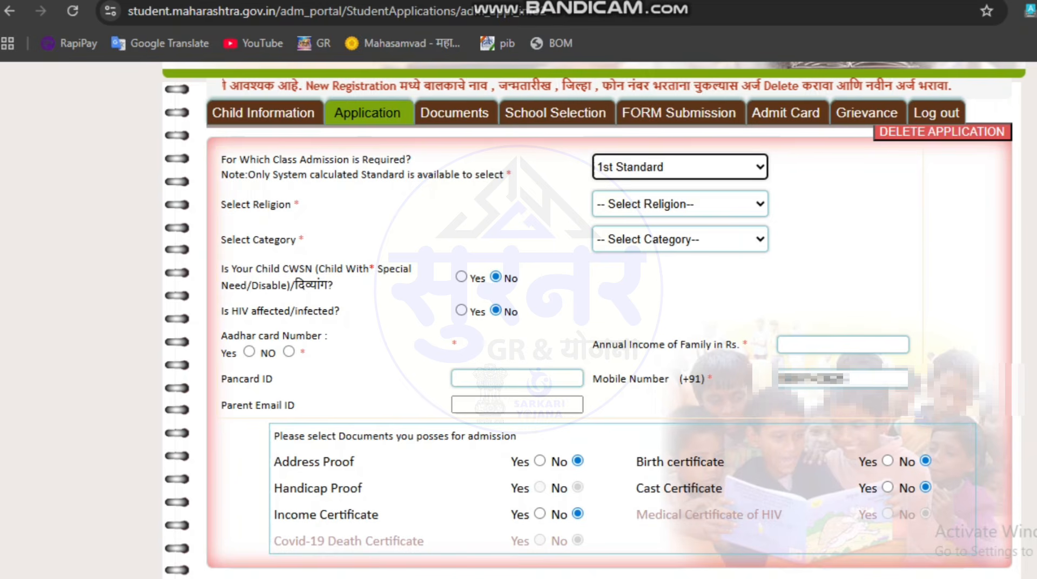
{"action": "left_click", "coordinate": [680, 203]}
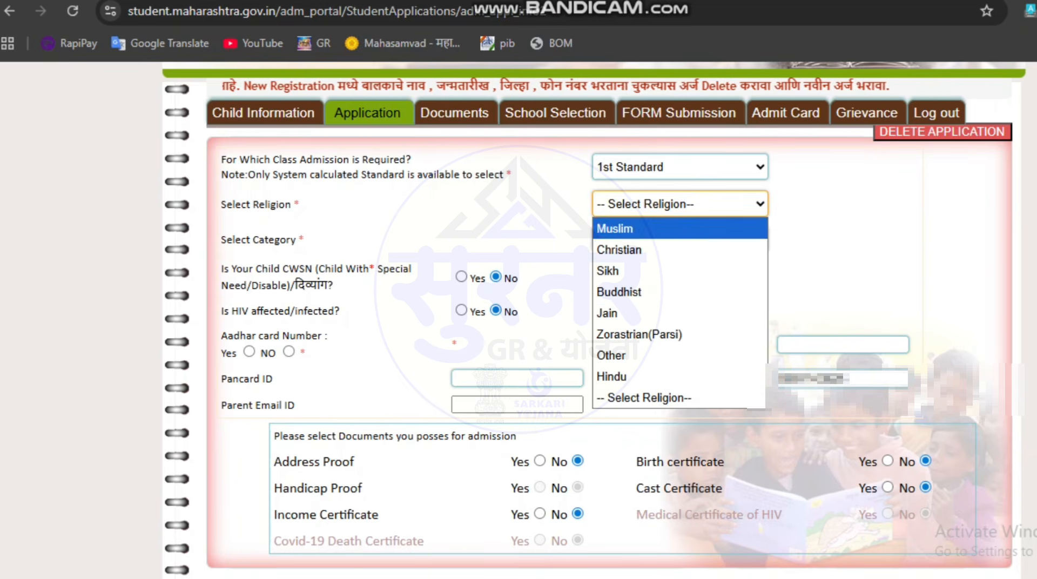
{"action": "left_click", "coordinate": [648, 377]}
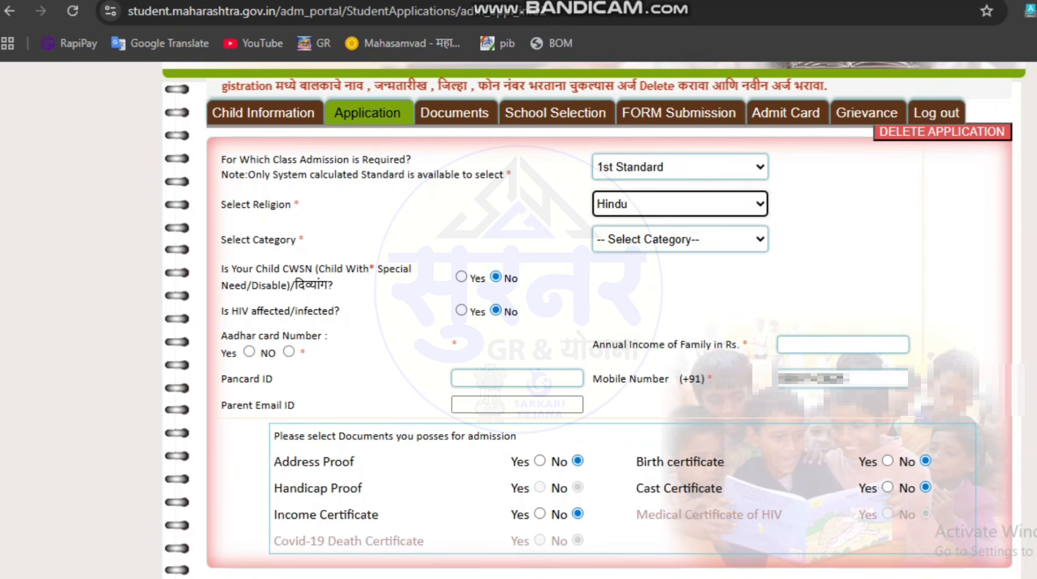
Step: Set the category to NT C and acknowledge the caste certificate notice
{"action": "left_click", "coordinate": [680, 239]}
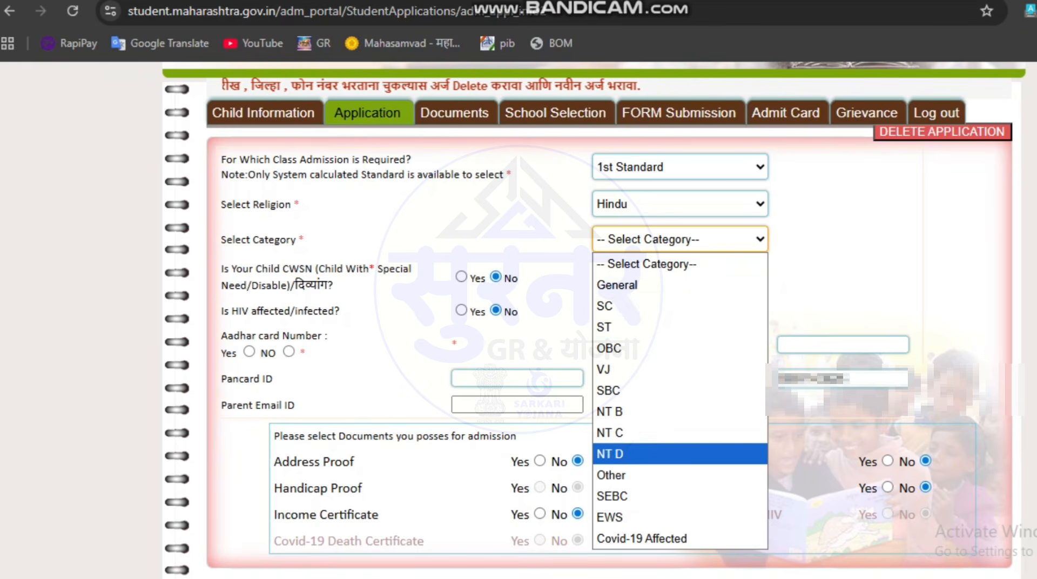
{"action": "left_click", "coordinate": [681, 454]}
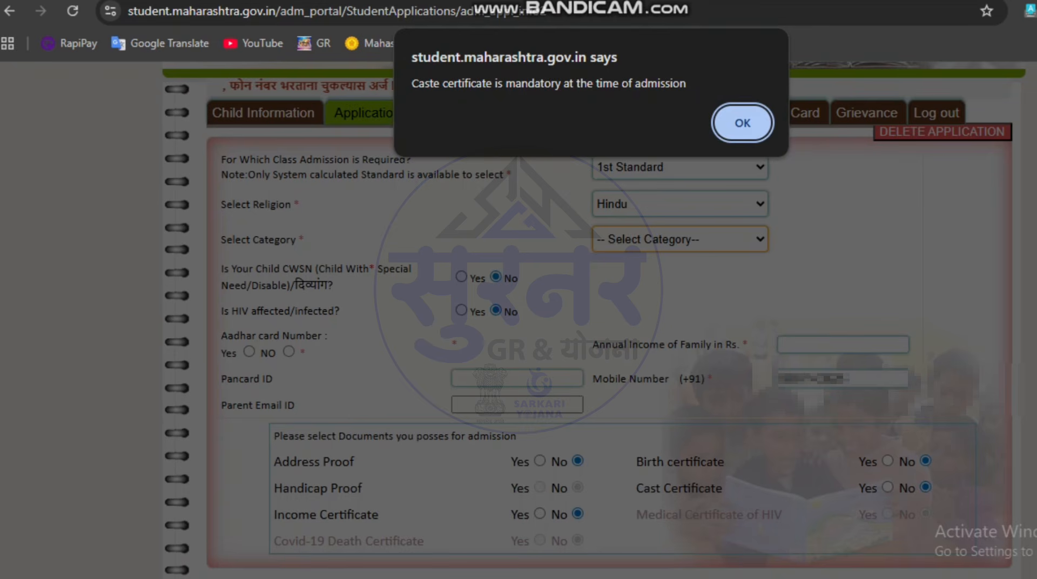
{"action": "left_click_drag", "start_coordinate": [425, 84], "coordinate": [642, 84]}
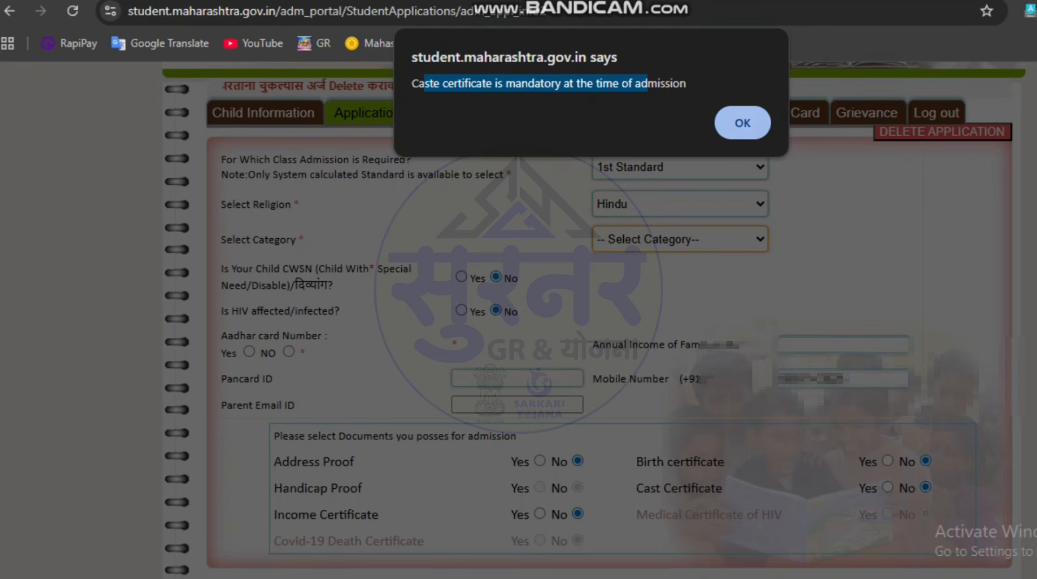
{"action": "left_click", "coordinate": [743, 123]}
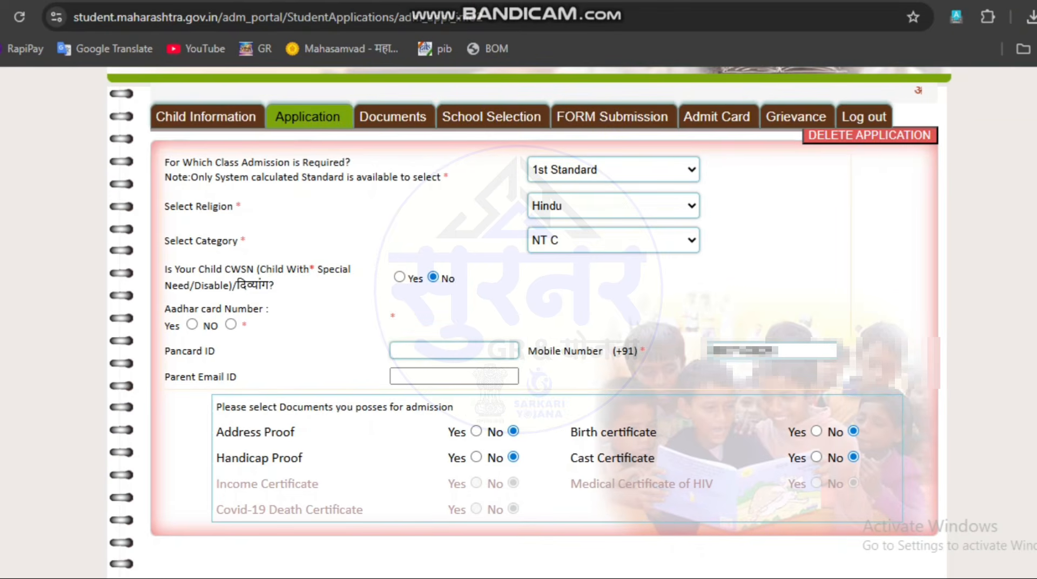
{"action": "left_click_drag", "start_coordinate": [237, 284], "coordinate": [275, 284]}
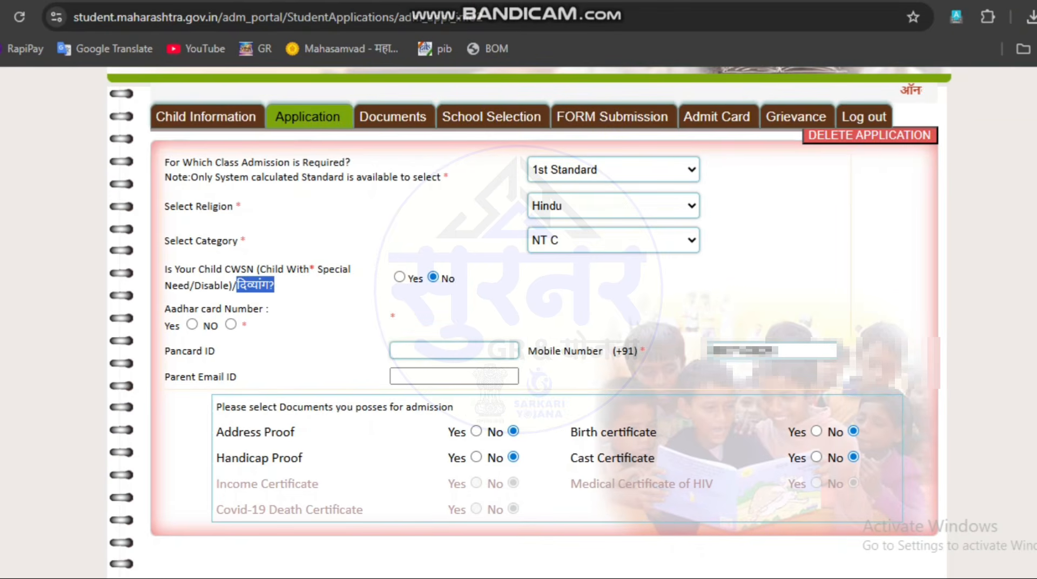
{"action": "left_click", "coordinate": [399, 277]}
{"action": "left_click", "coordinate": [613, 277]}
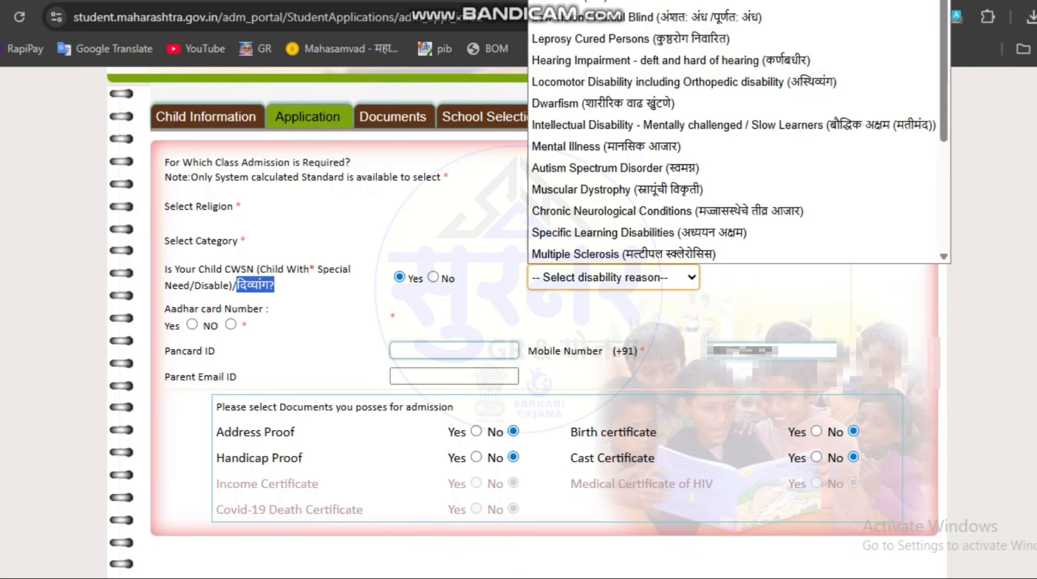
{"action": "left_click", "coordinate": [783, 292]}
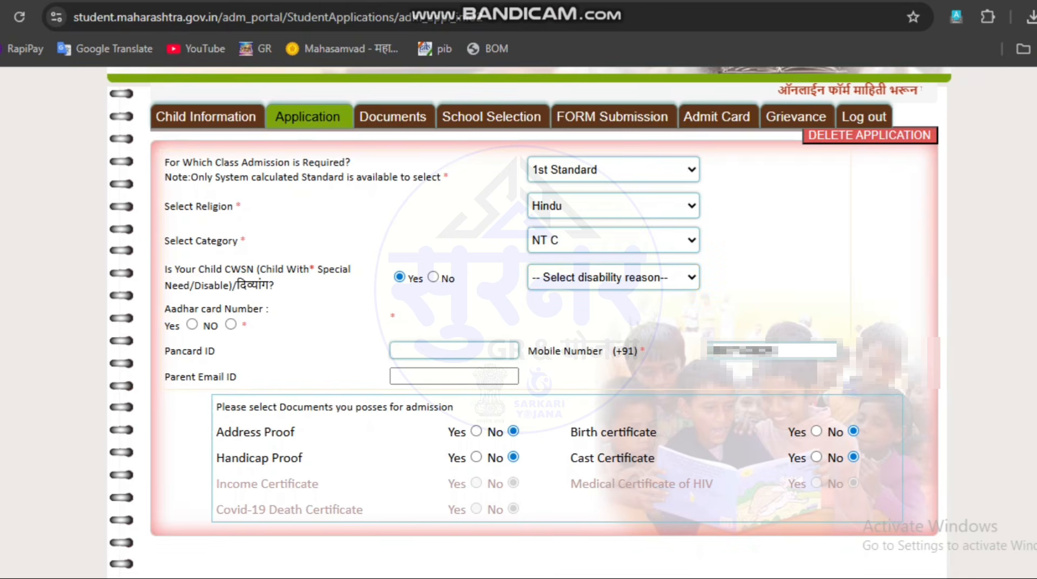
{"action": "left_click", "coordinate": [433, 277]}
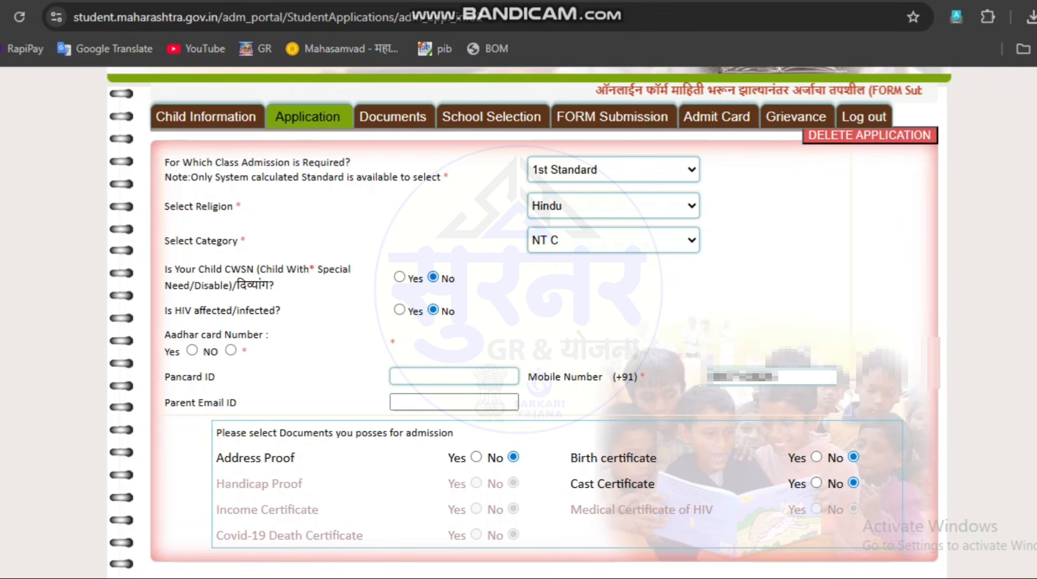
Step: Indicate that the child has an Aadhaar card and enter the child's Aadhaar card number
{"action": "left_click_drag", "start_coordinate": [200, 310], "coordinate": [276, 310]}
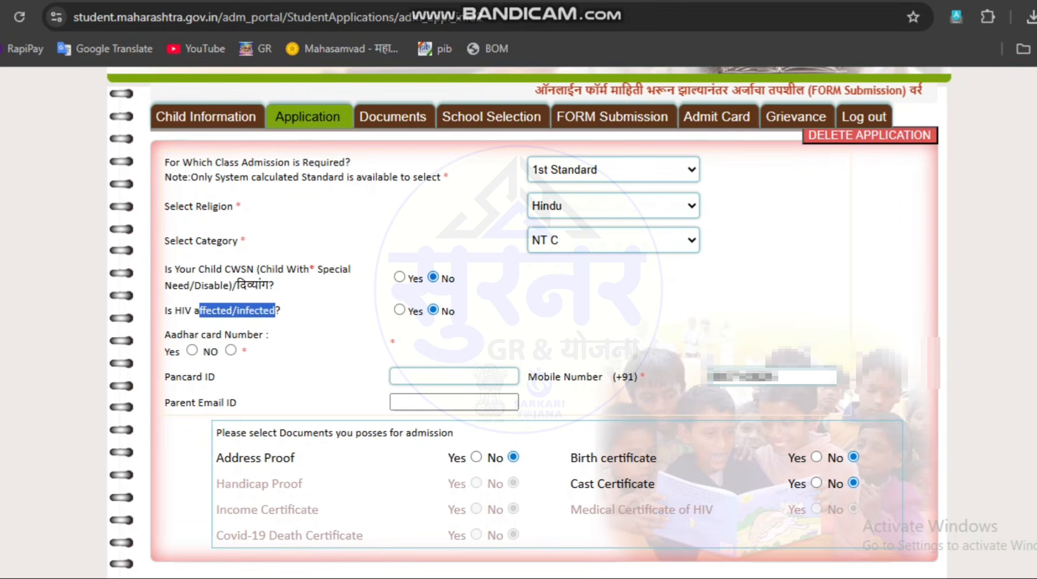
{"action": "left_click", "coordinate": [192, 351]}
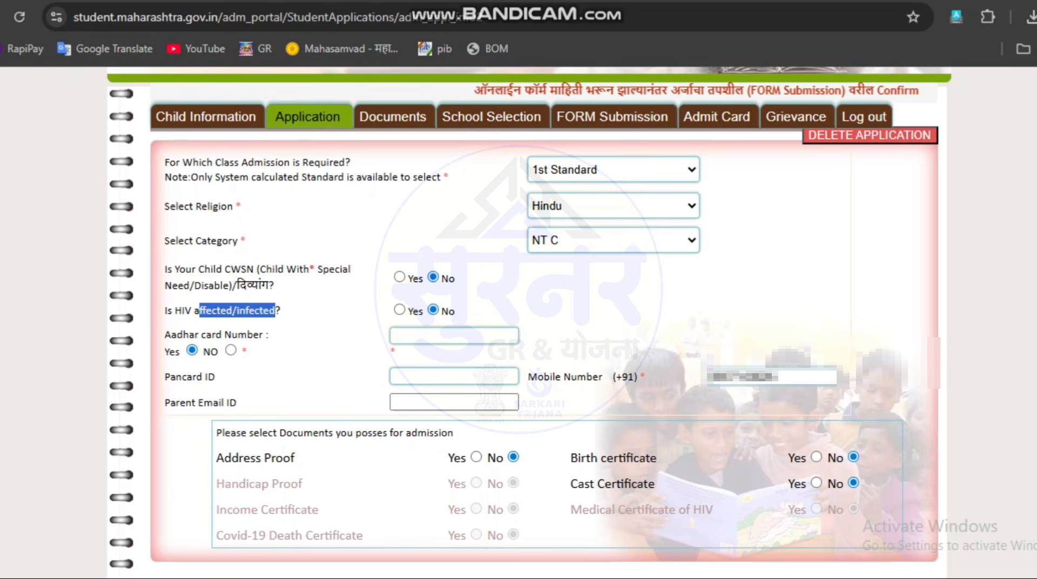
{"action": "left_click", "coordinate": [454, 335]}
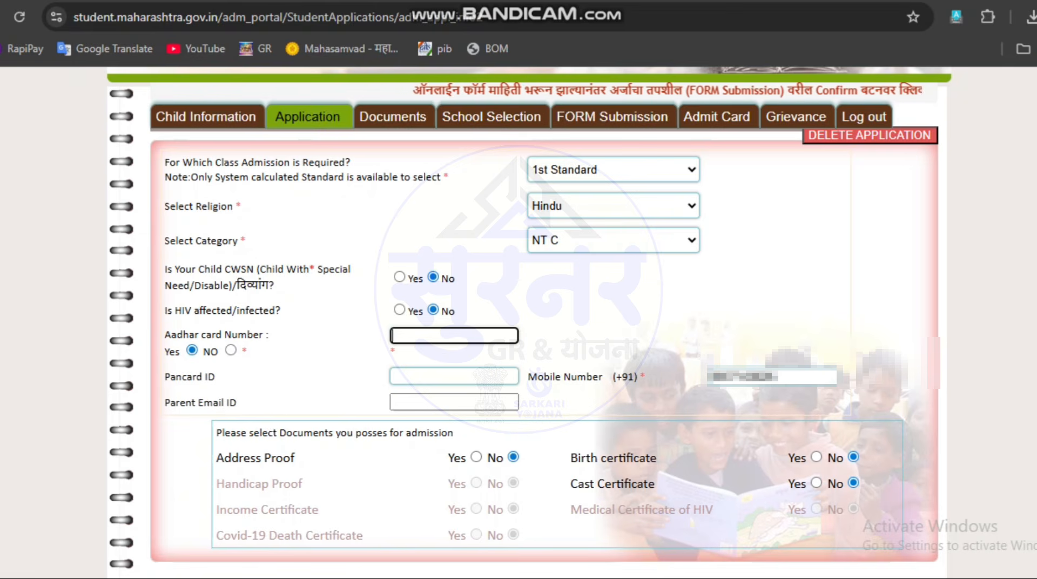
{"action": "type", "text": "737•••••••"}
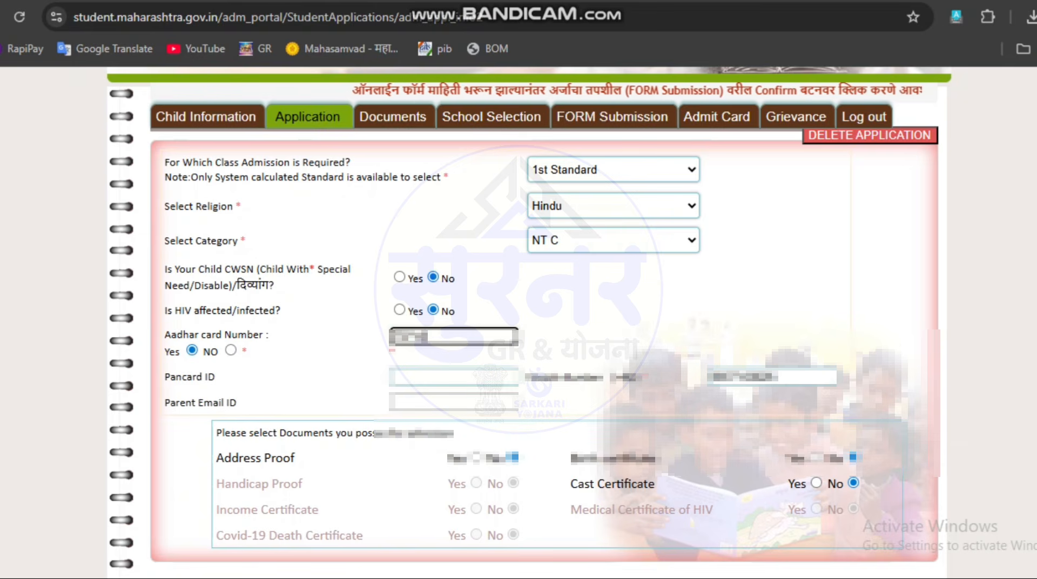
{"action": "type", "text": "•"}
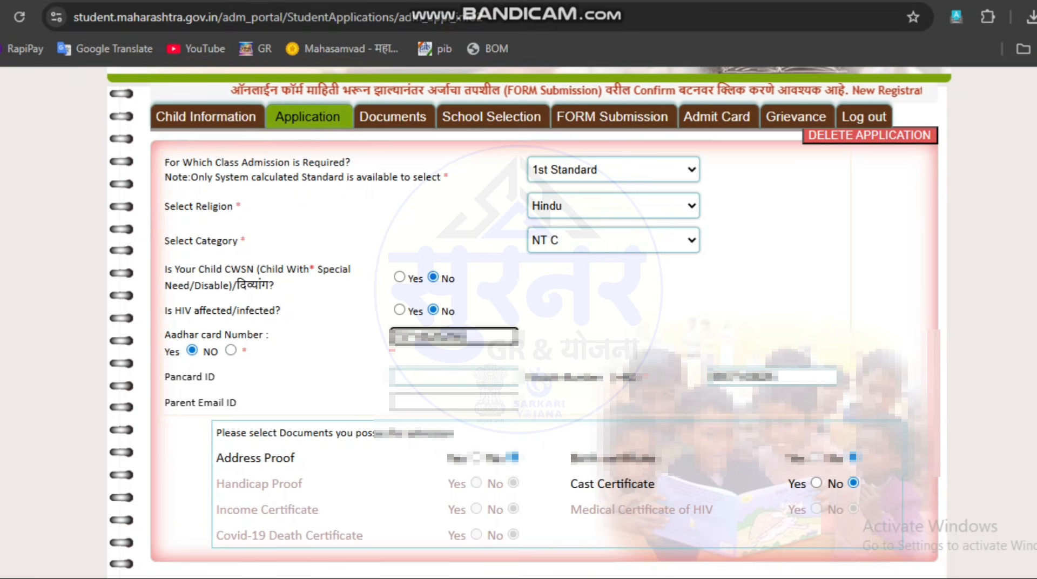
{"action": "type", "text": "•"}
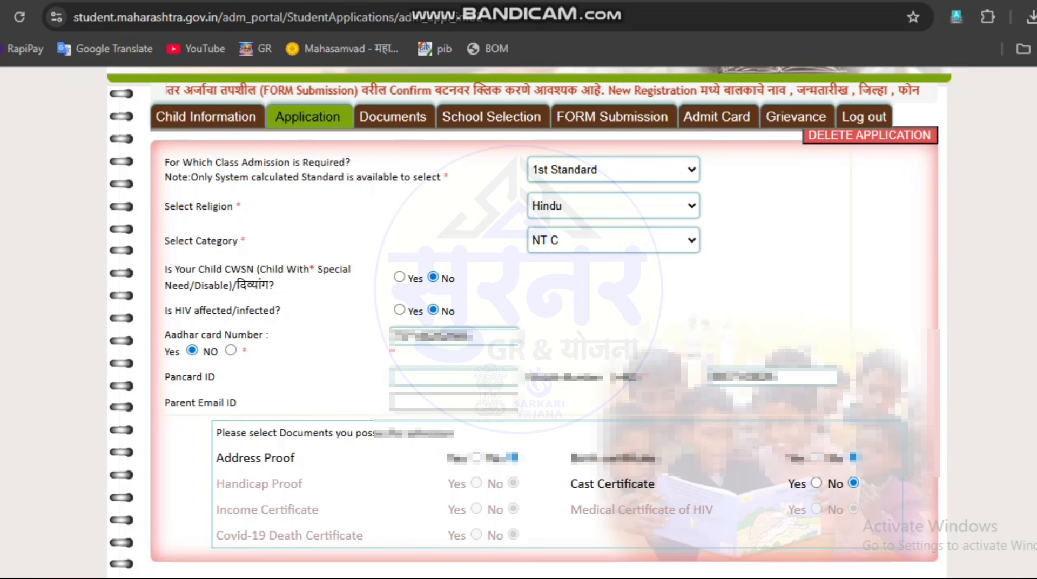
Step: Review the parent email field and the list of documents possessed for admission
{"action": "left_click", "coordinate": [454, 403]}
{"action": "scroll", "coordinate": [540, 324], "scroll_direction": "down", "scroll_amount": 2}
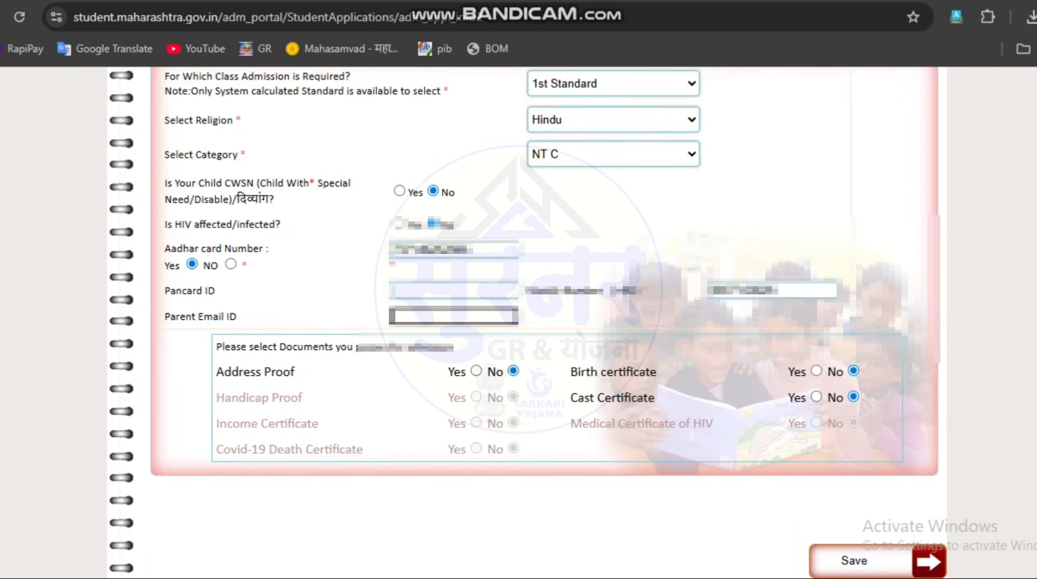
{"action": "left_click_drag", "start_coordinate": [216, 372], "coordinate": [295, 372]}
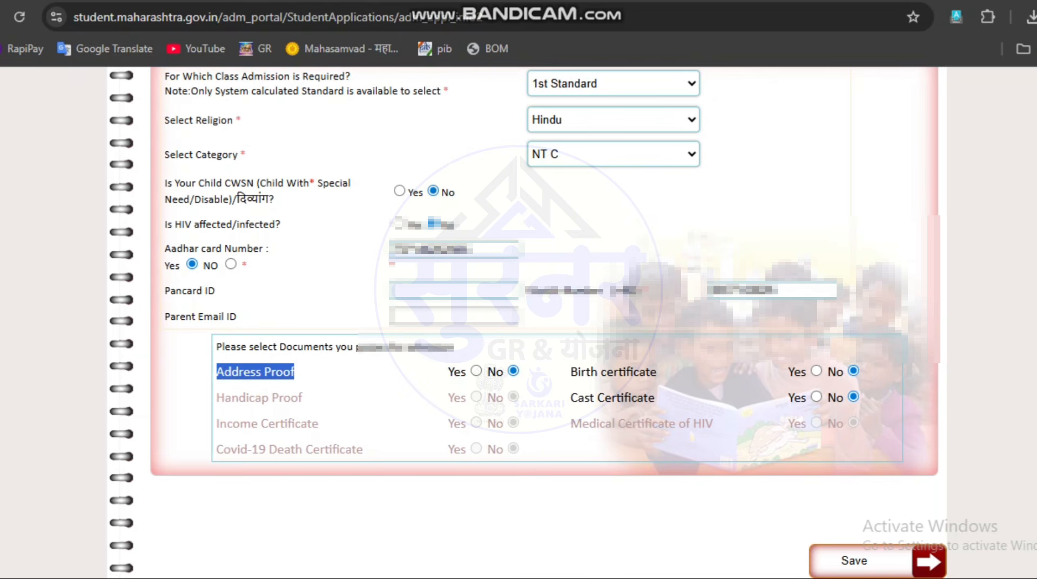
Step: Mark Address Proof, Birth certificate and Cast Certificate as available documents, then save the application details
{"action": "left_click", "coordinate": [476, 371]}
{"action": "left_click_drag", "start_coordinate": [605, 371], "coordinate": [657, 372]}
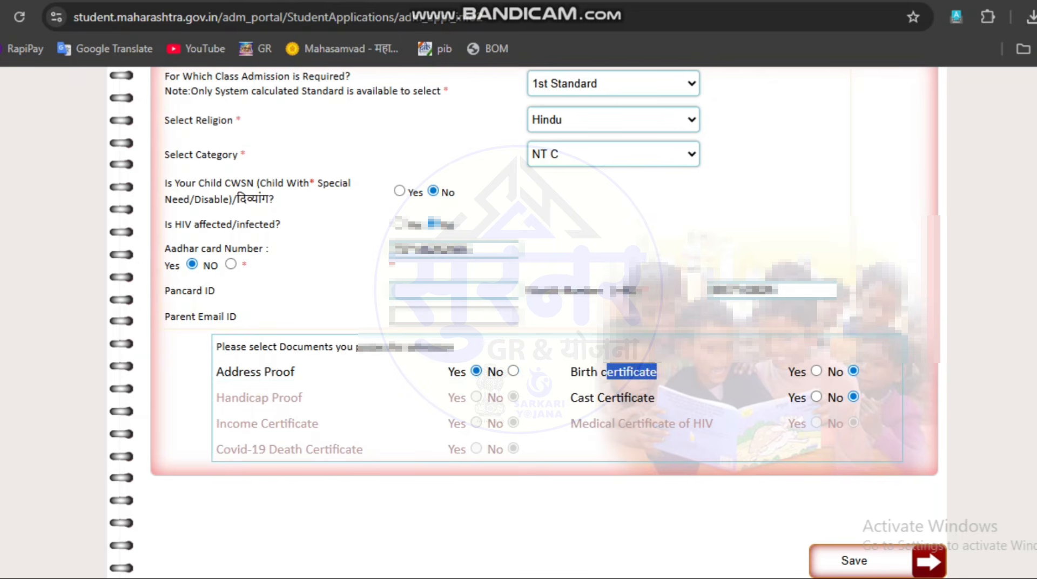
{"action": "left_click", "coordinate": [816, 371]}
{"action": "left_click_drag", "start_coordinate": [571, 373], "coordinate": [657, 372]}
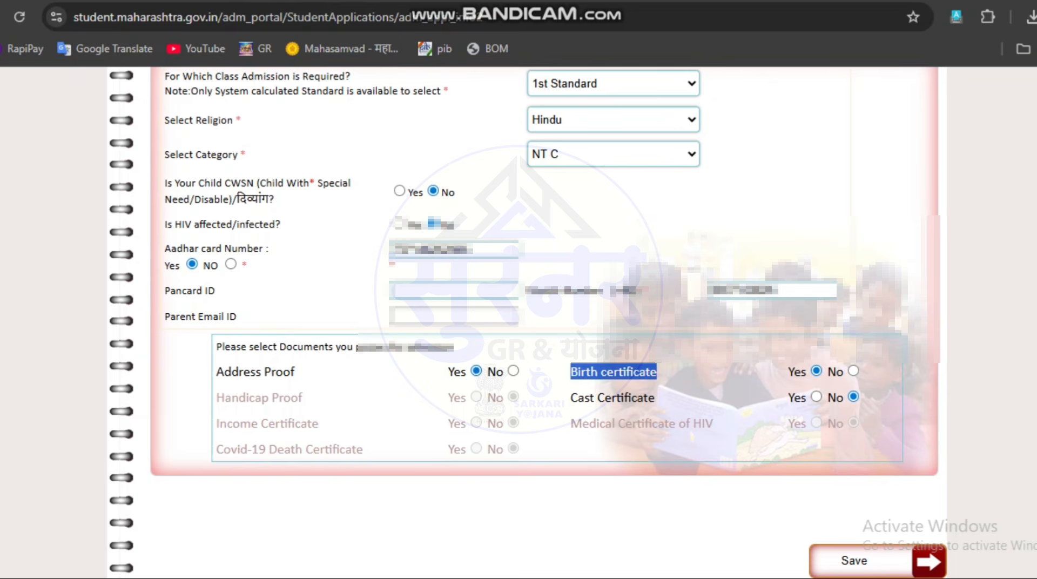
{"action": "left_click_drag", "start_coordinate": [571, 398], "coordinate": [656, 398]}
{"action": "left_click", "coordinate": [657, 398]}
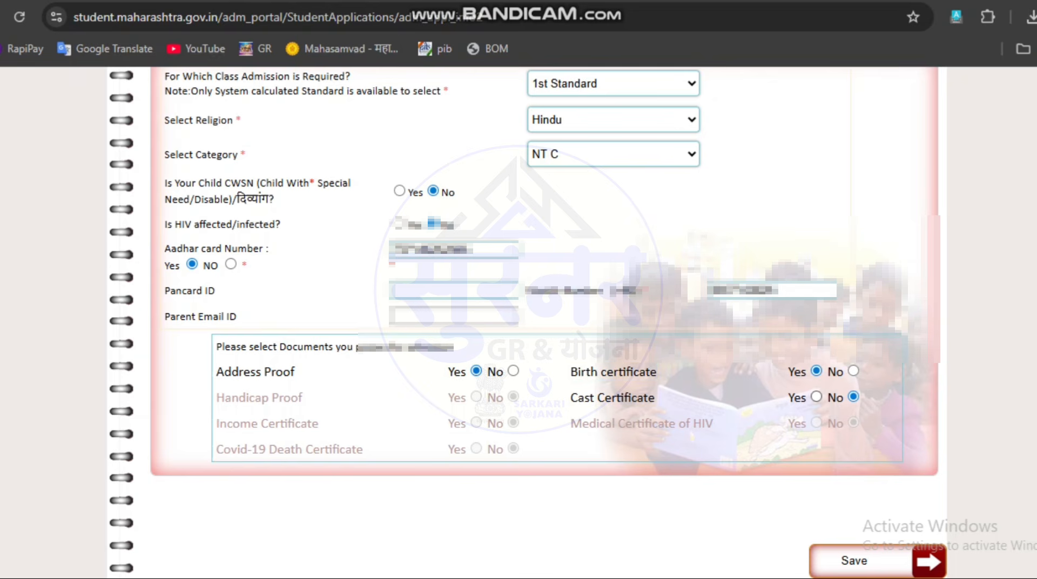
{"action": "left_click", "coordinate": [817, 397]}
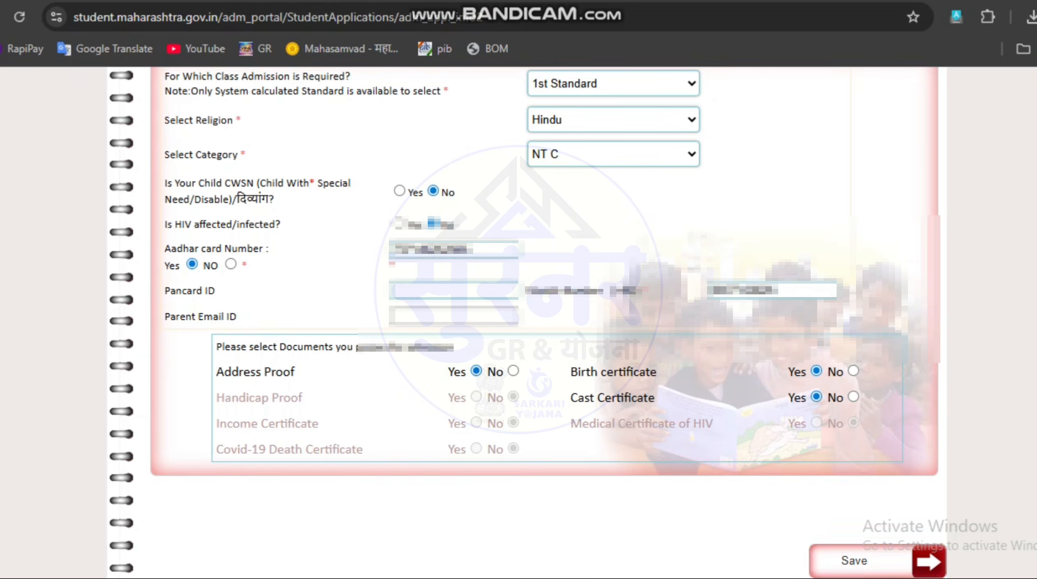
{"action": "left_click", "coordinate": [854, 560]}
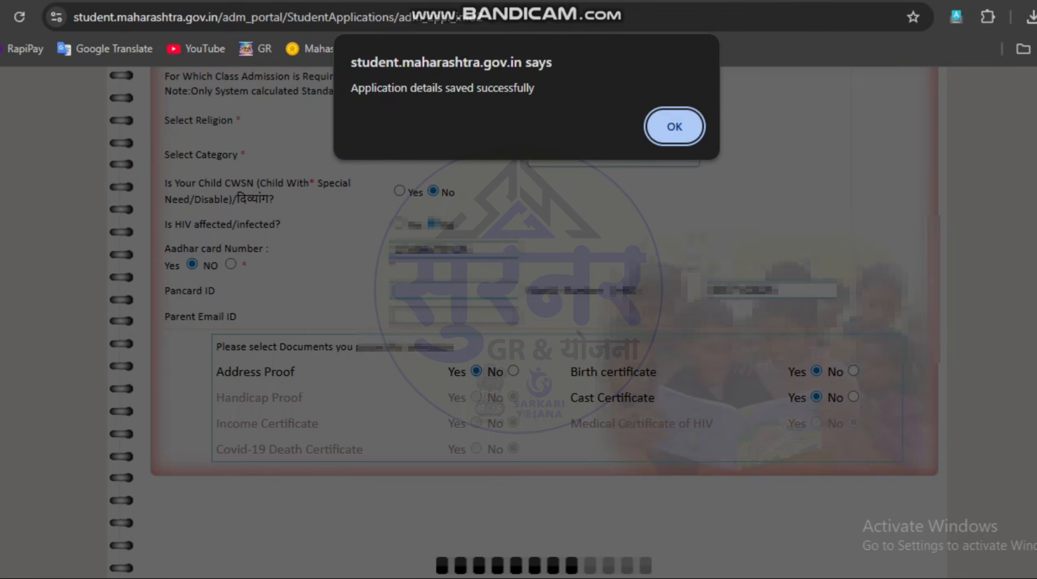
{"action": "key", "text": "Return"}
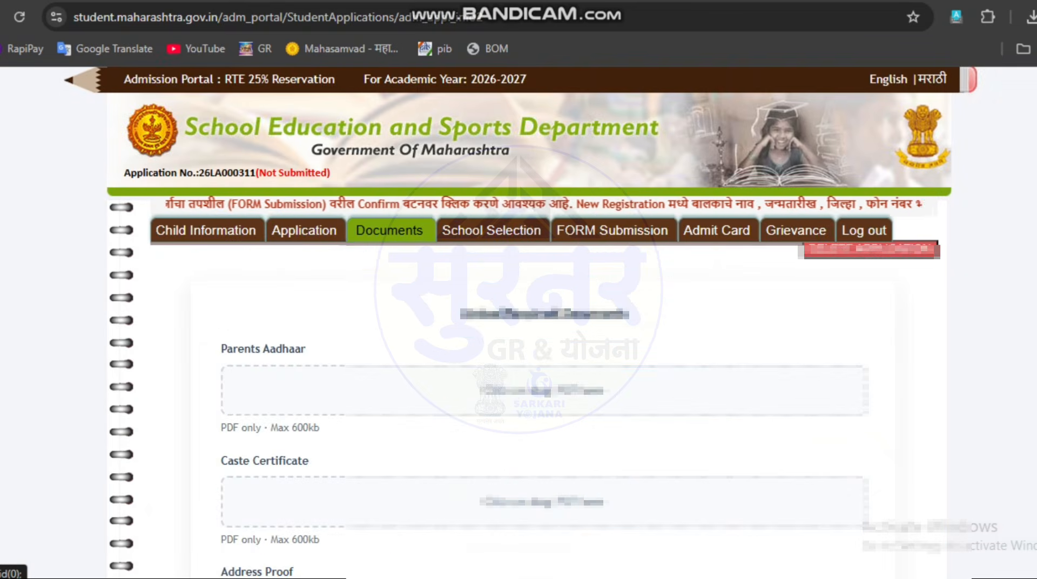
Step: Upload the voter card PDF as the Address Proof document on the Documents page
{"action": "scroll", "coordinate": [519, 324], "scroll_direction": "down", "scroll_amount": 1}
{"action": "scroll", "coordinate": [519, 324], "scroll_direction": "down", "scroll_amount": 1}
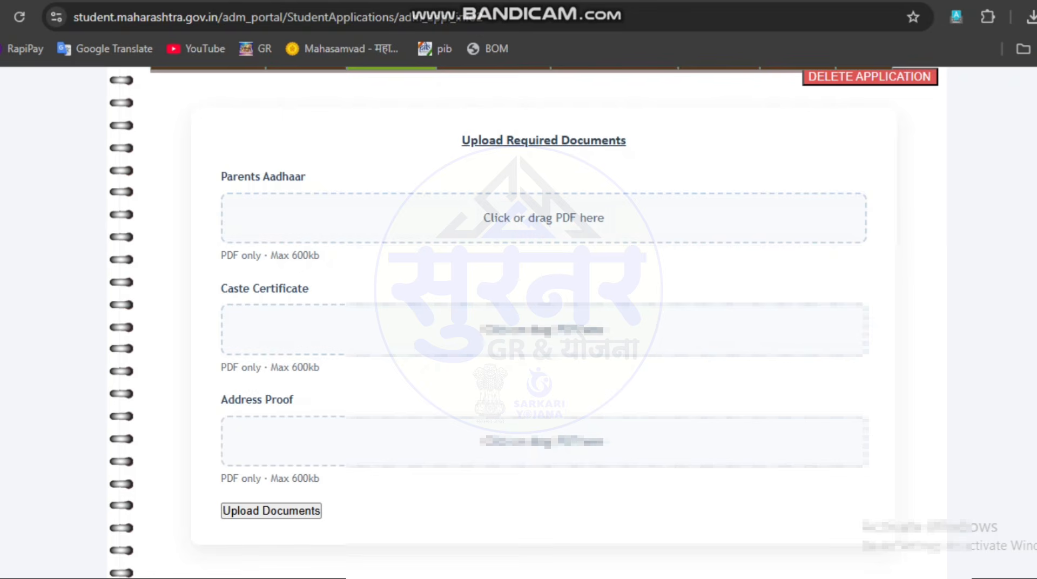
{"action": "left_click_drag", "start_coordinate": [227, 177], "coordinate": [306, 177]}
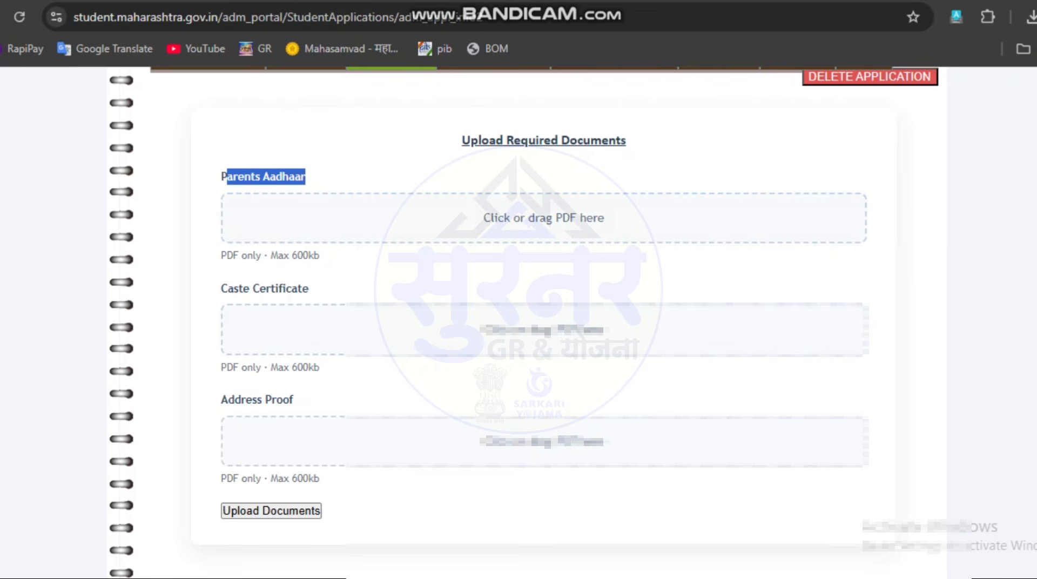
{"action": "left_click_drag", "start_coordinate": [221, 289], "coordinate": [309, 289]}
{"action": "left_click_drag", "start_coordinate": [221, 400], "coordinate": [294, 400]}
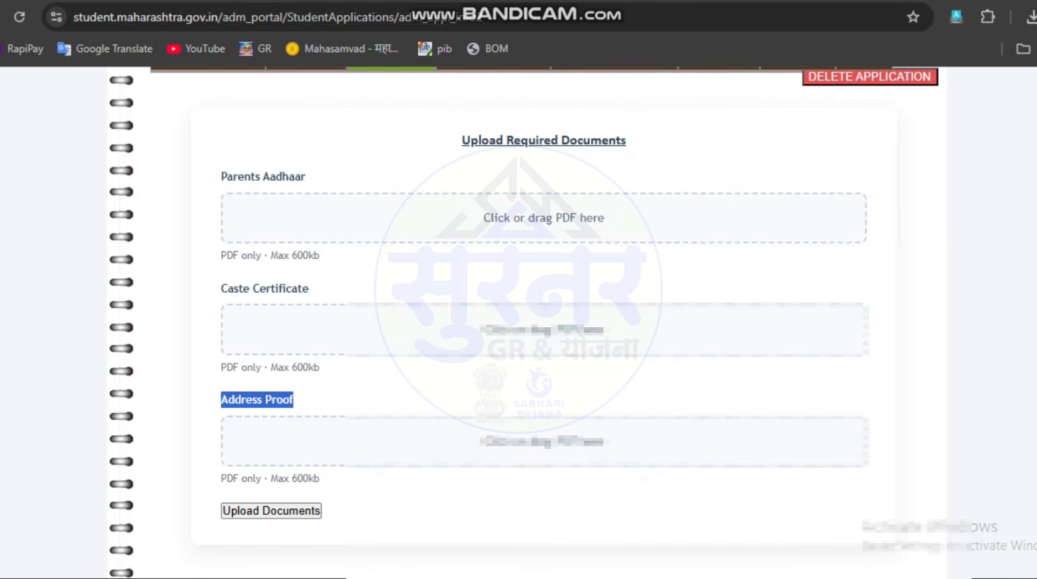
{"action": "left_click", "coordinate": [324, 401]}
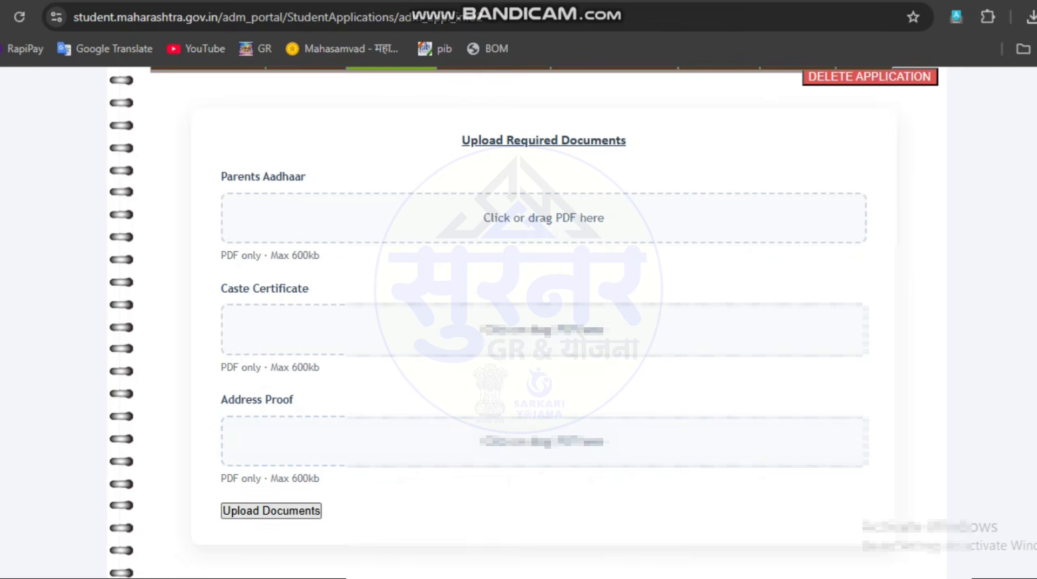
{"action": "scroll", "coordinate": [519, 324], "scroll_direction": "down", "scroll_amount": 2}
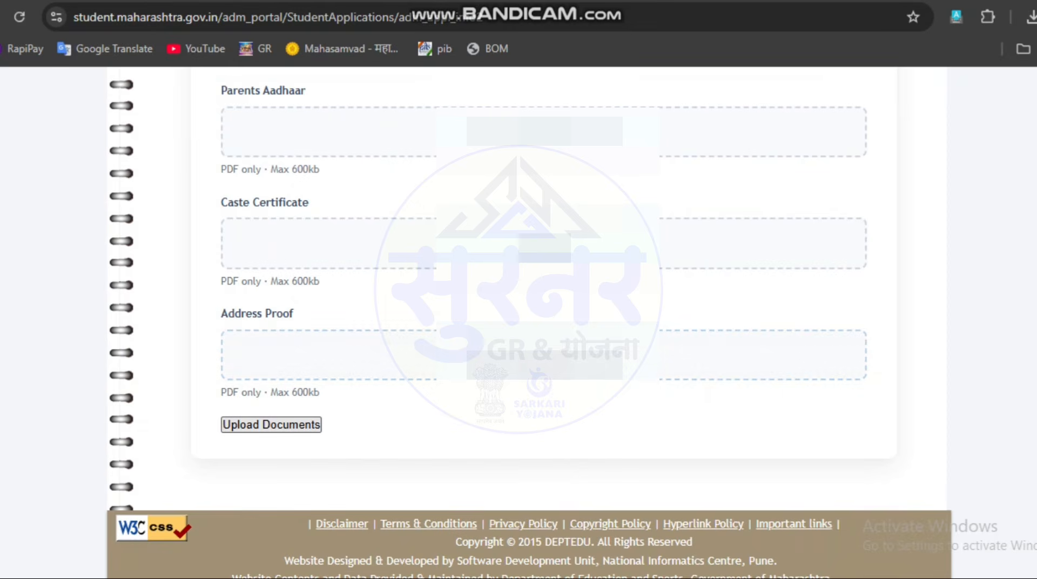
{"action": "left_click", "coordinate": [272, 425]}
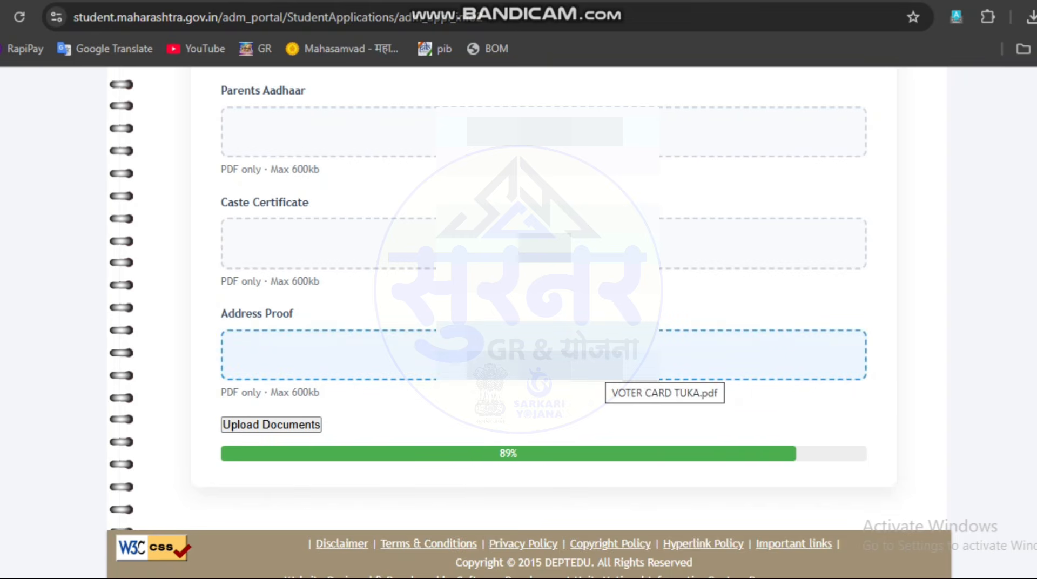
{"action": "scroll", "coordinate": [540, 324], "scroll_direction": "down", "scroll_amount": 3}
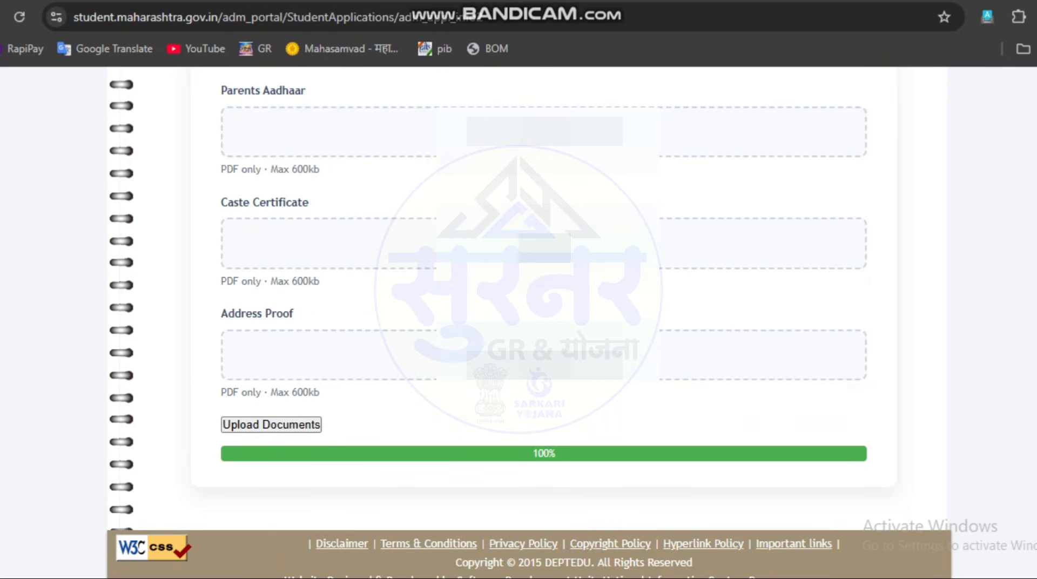
{"action": "scroll", "coordinate": [540, 324], "scroll_direction": "up", "scroll_amount": 1}
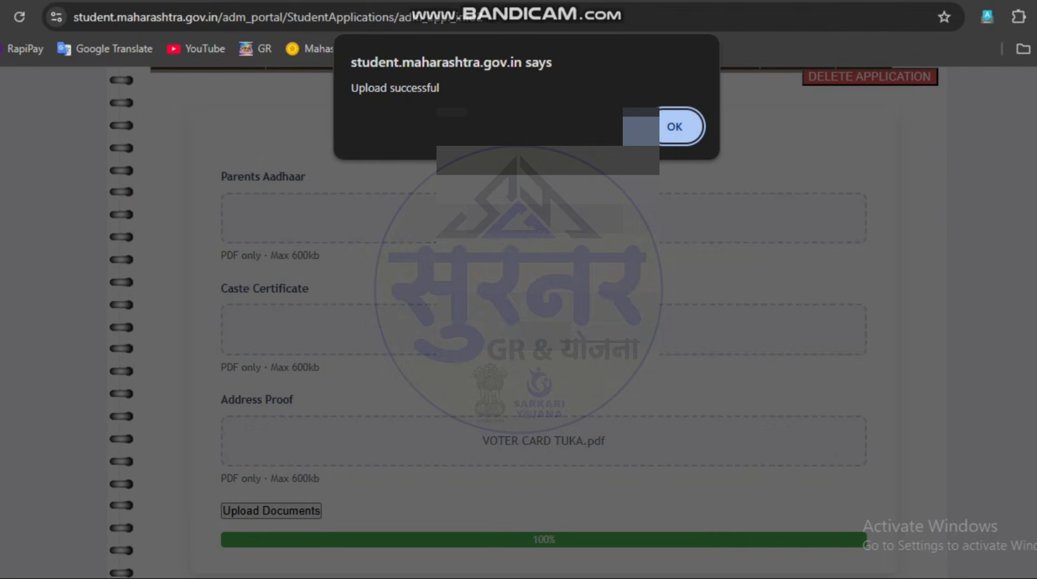
{"action": "key", "text": "Return"}
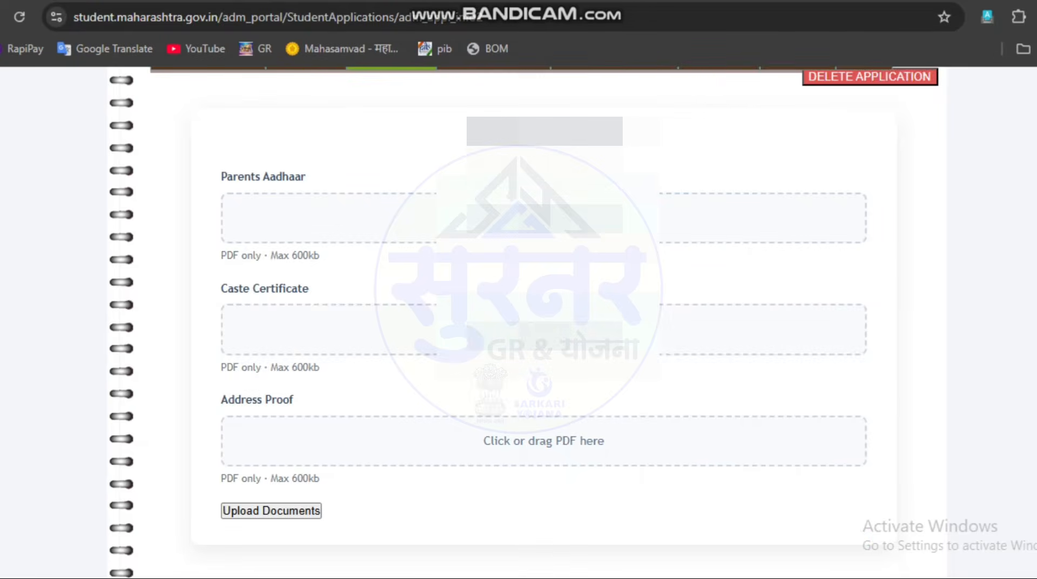
Step: Select KILBIL NATIONAL ENGLISH SCHOOL JAWALGA from the schools within 1 km and save the school selection
{"action": "left_click", "coordinate": [491, 231]}
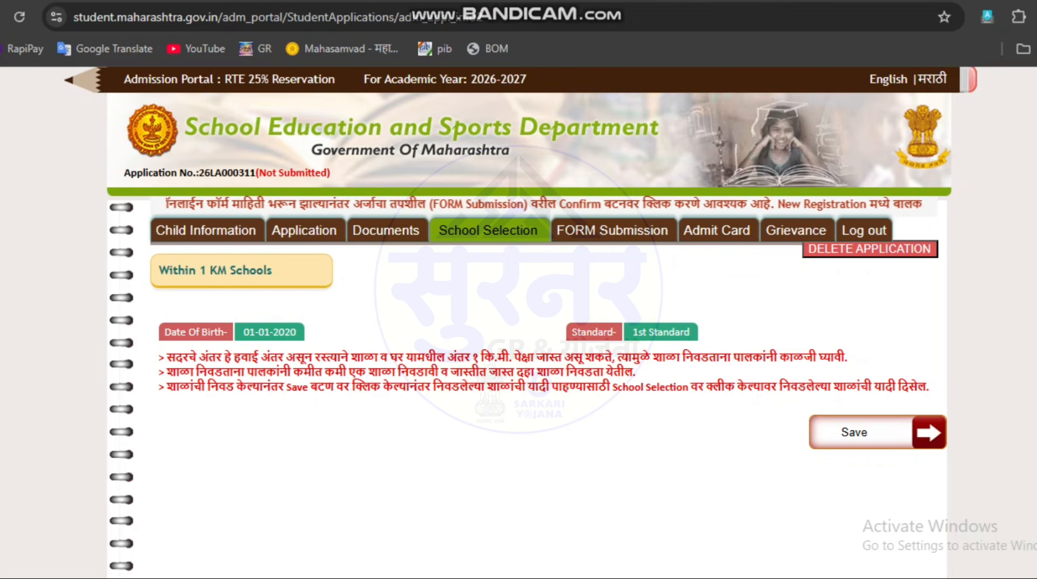
{"action": "scroll", "coordinate": [522, 322], "scroll_direction": "down", "scroll_amount": 2}
{"action": "scroll", "coordinate": [522, 321], "scroll_direction": "up", "scroll_amount": 2}
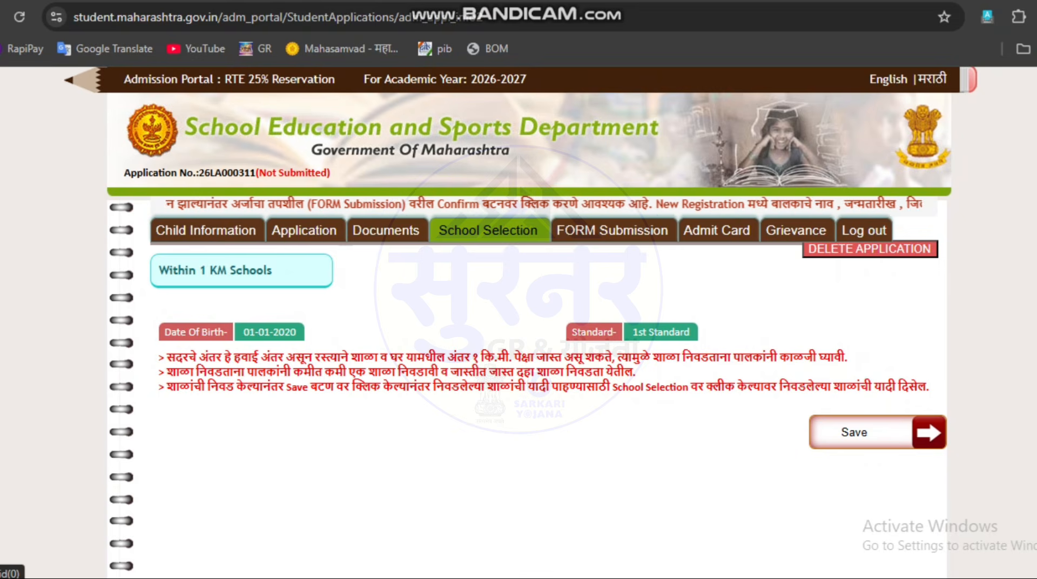
{"action": "left_click", "coordinate": [241, 271]}
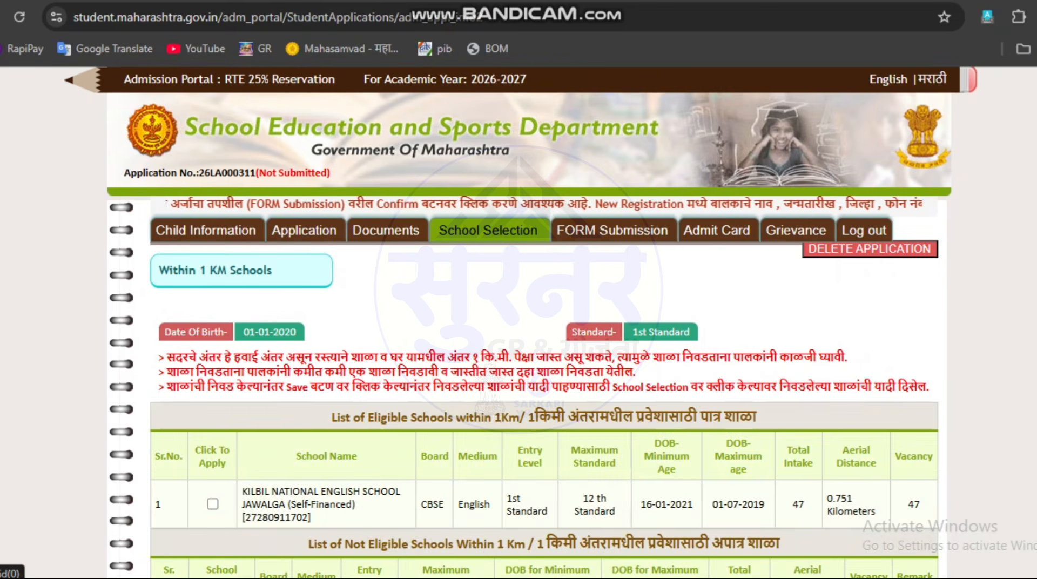
{"action": "scroll", "coordinate": [241, 270], "scroll_direction": "down", "scroll_amount": 1}
{"action": "scroll", "coordinate": [519, 323], "scroll_direction": "down", "scroll_amount": 2}
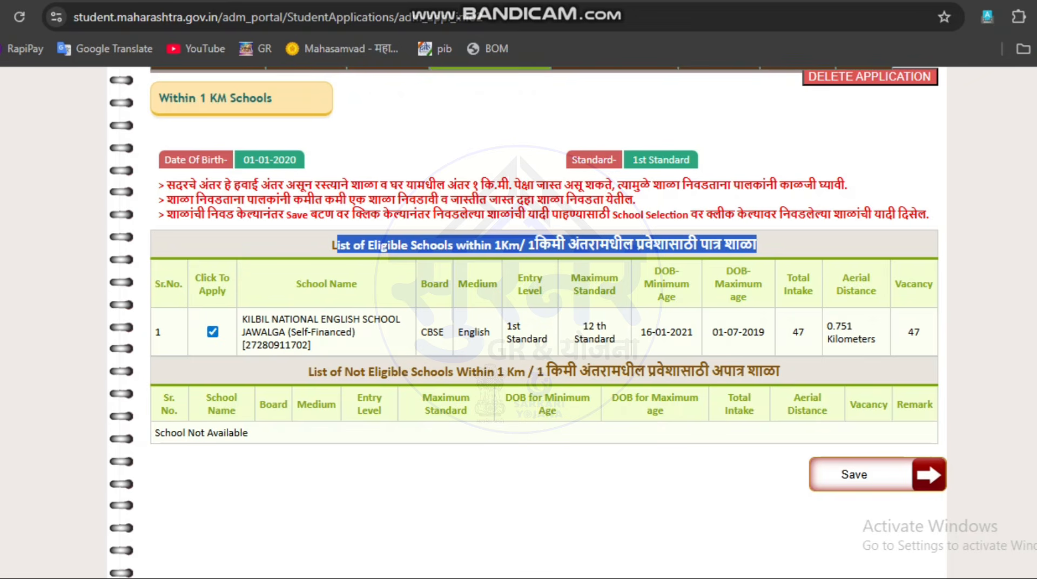
{"action": "left_click_drag", "start_coordinate": [583, 326], "coordinate": [616, 340]}
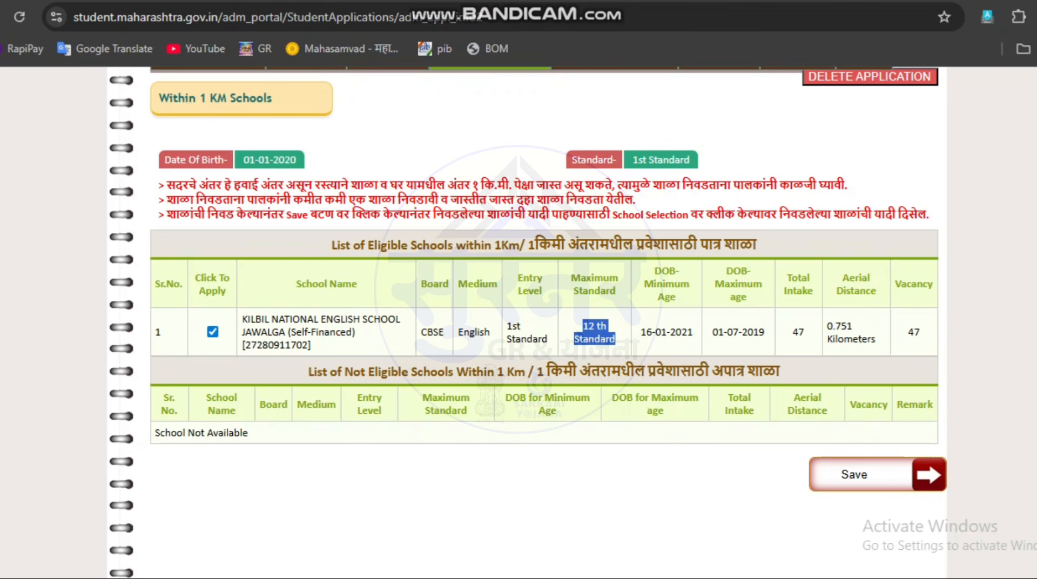
{"action": "left_click_drag", "start_coordinate": [717, 333], "coordinate": [766, 332]}
{"action": "left_click_drag", "start_coordinate": [655, 333], "coordinate": [688, 333]}
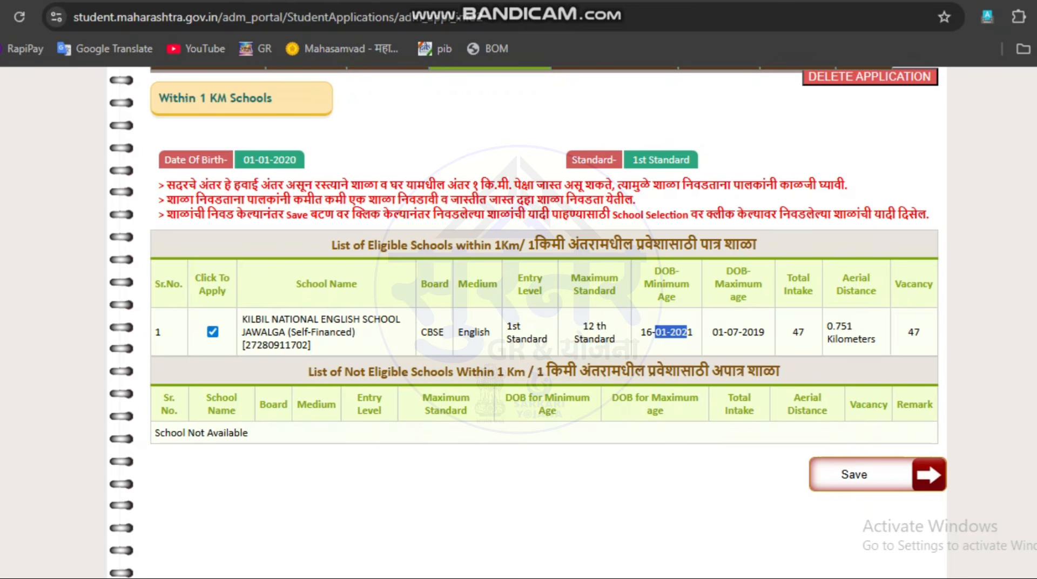
{"action": "left_click", "coordinate": [687, 332]}
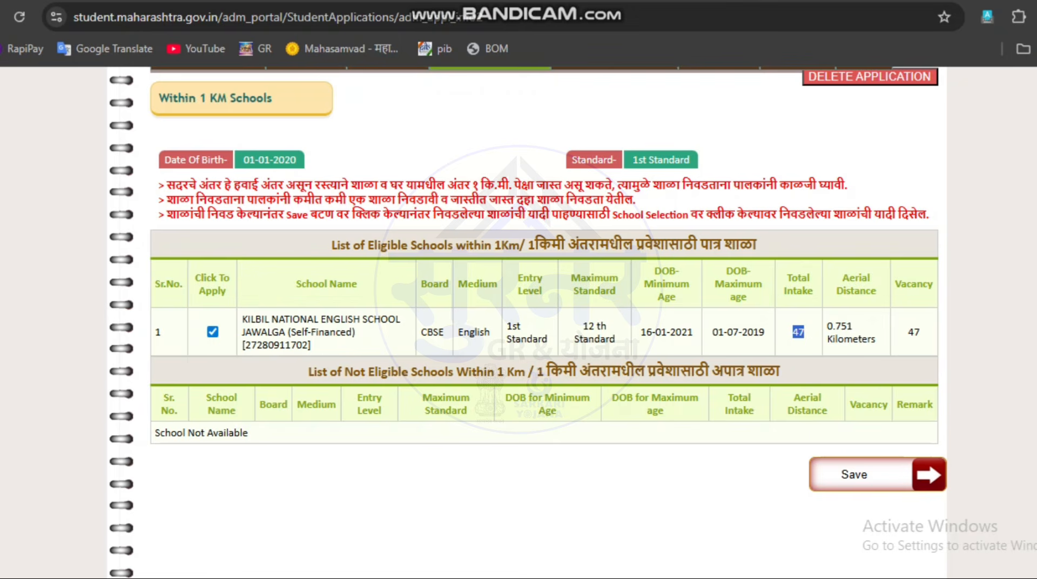
{"action": "left_click_drag", "start_coordinate": [843, 291], "coordinate": [846, 327]}
{"action": "left_click", "coordinate": [846, 328]}
{"action": "left_click", "coordinate": [854, 474]}
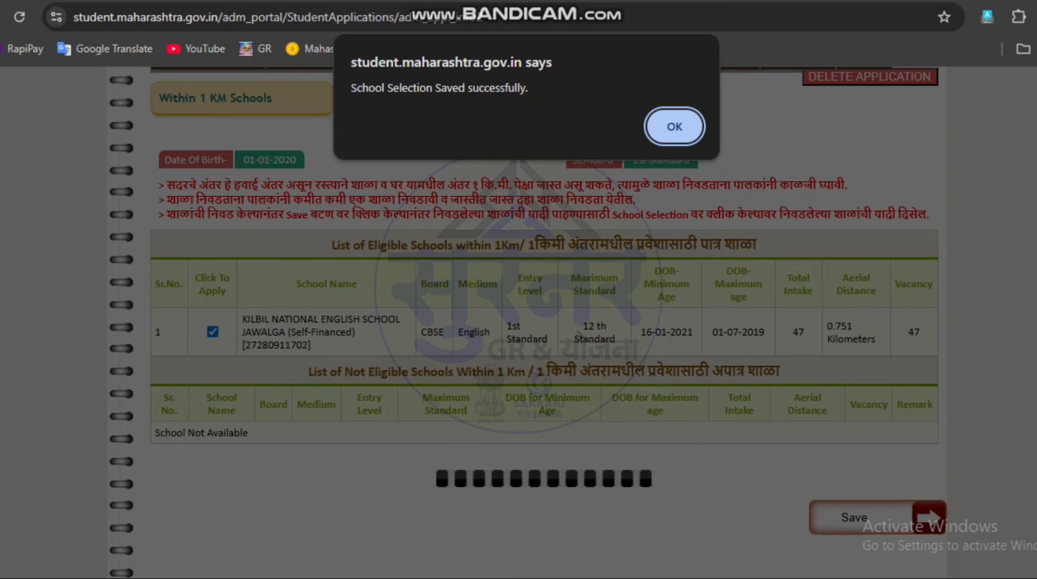
{"action": "key", "text": "Return"}
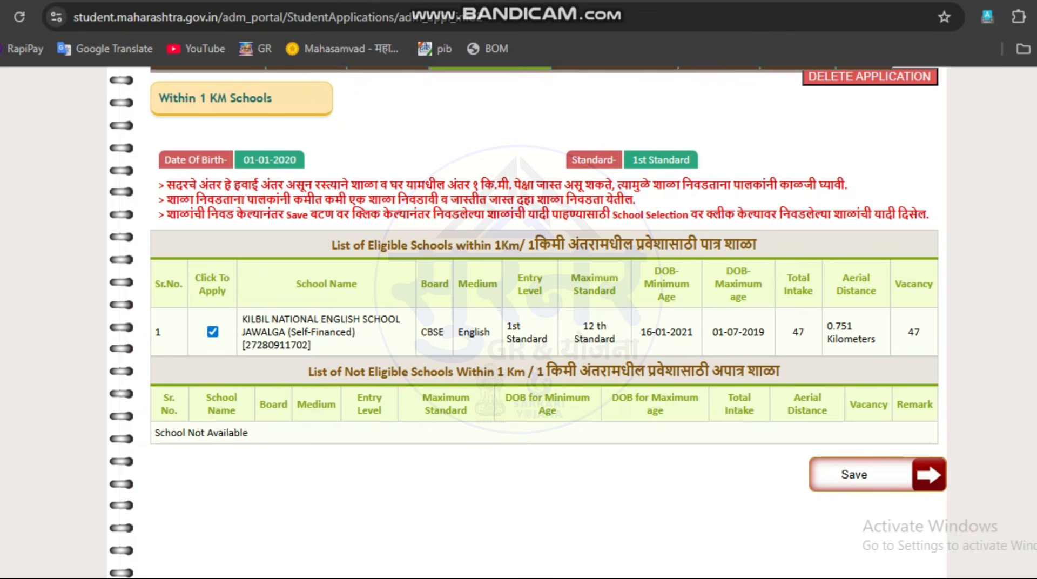
Step: Open the FORM Submission page, review the application details and dismiss the map loading notice
{"action": "scroll", "coordinate": [530, 322], "scroll_direction": "down", "scroll_amount": 2}
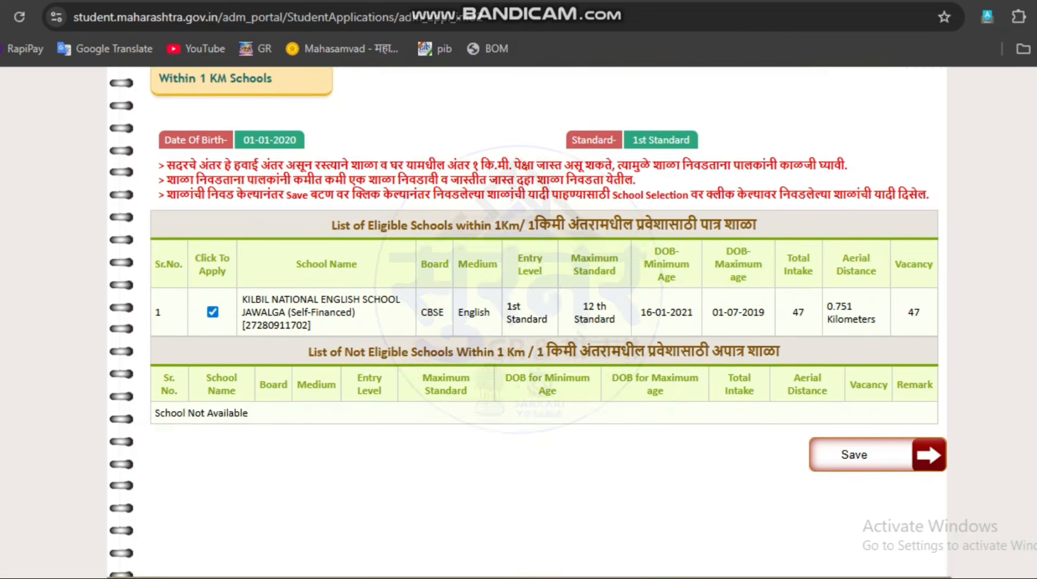
{"action": "scroll", "coordinate": [529, 323], "scroll_direction": "up", "scroll_amount": 4}
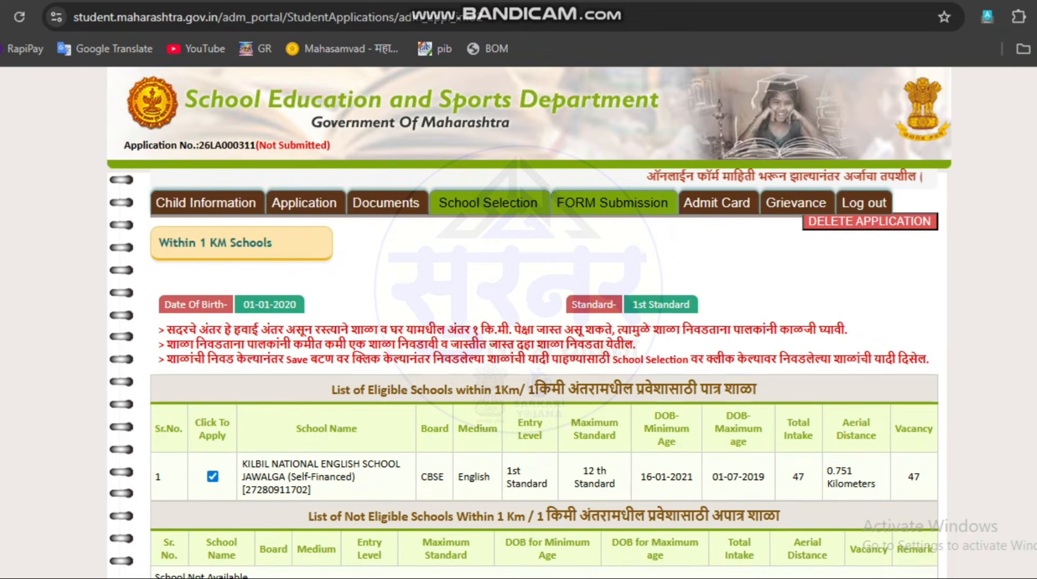
{"action": "left_click", "coordinate": [612, 203]}
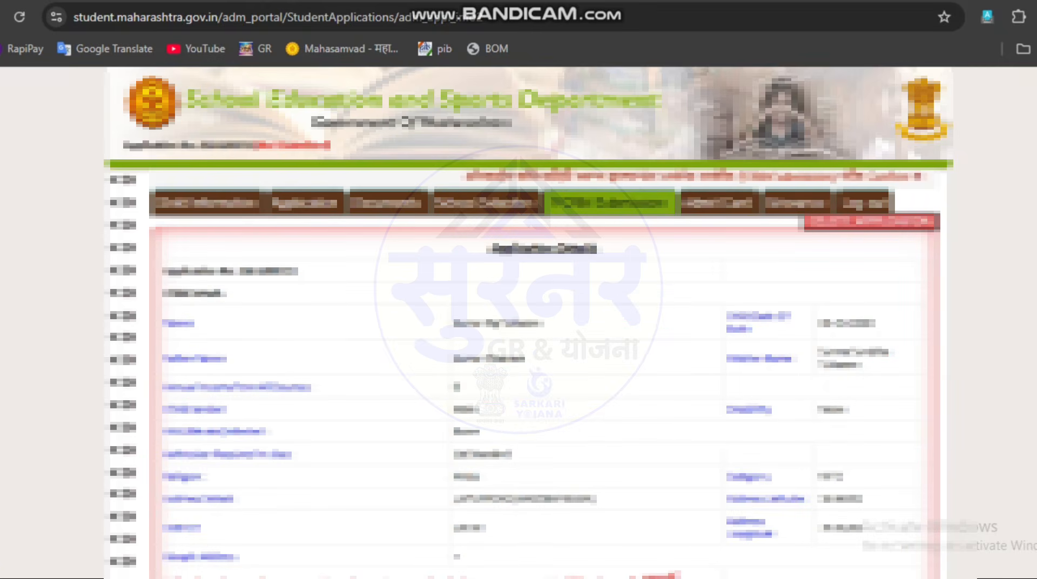
{"action": "scroll", "coordinate": [529, 324], "scroll_direction": "down", "scroll_amount": 3}
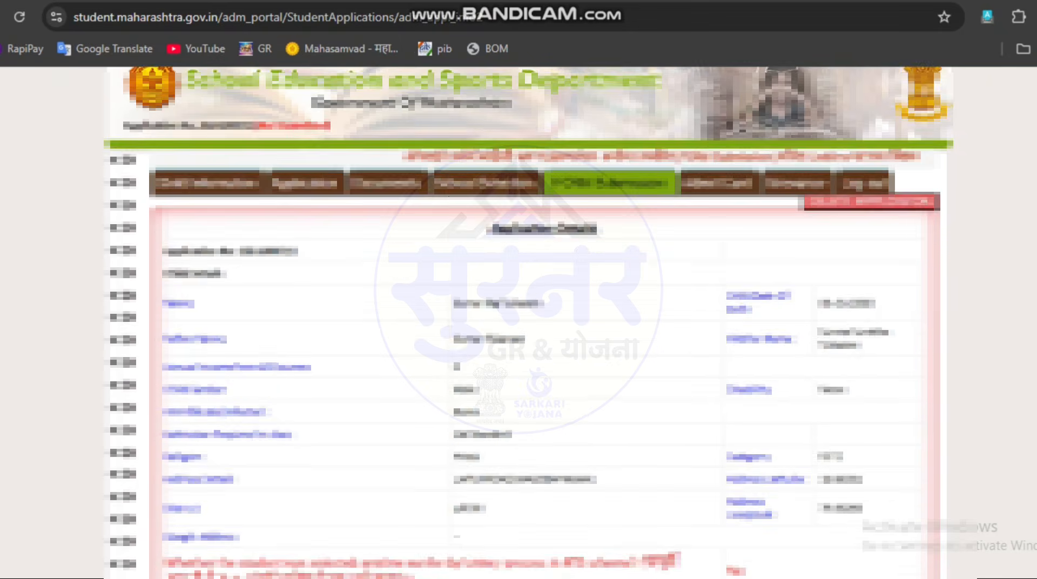
{"action": "scroll", "coordinate": [530, 324], "scroll_direction": "down", "scroll_amount": 4}
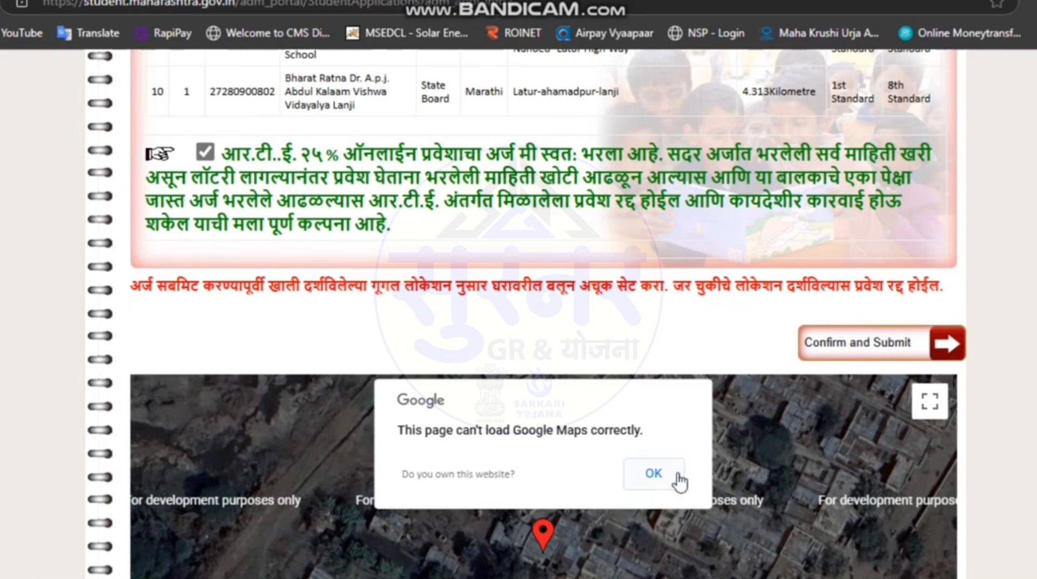
{"action": "scroll", "coordinate": [672, 378], "scroll_direction": "down", "scroll_amount": 3}
{"action": "left_click", "coordinate": [672, 300]}
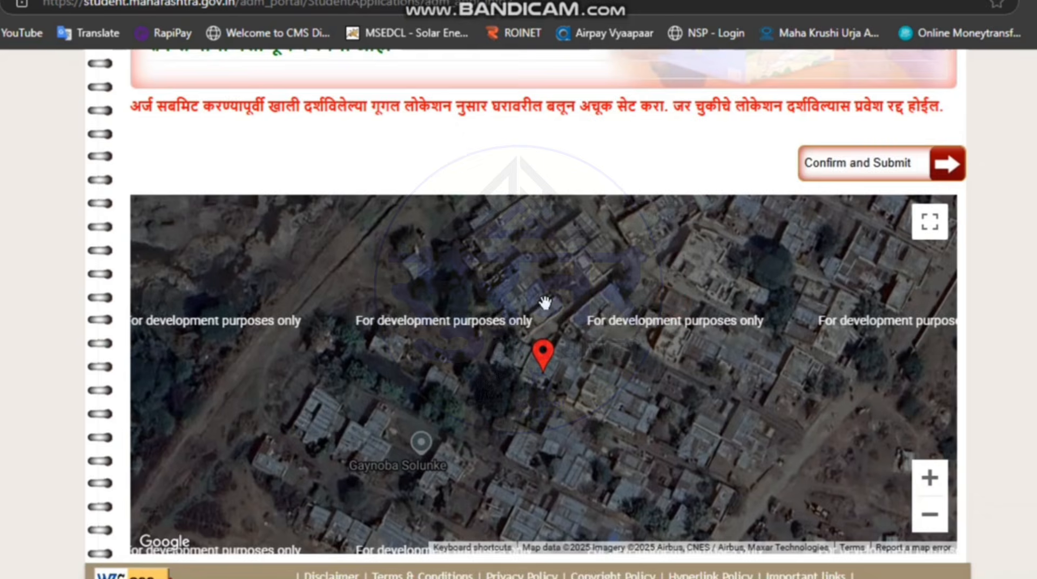
Step: Check the home location pin on the map, then confirm and submit the application
{"action": "scroll", "coordinate": [555, 374], "scroll_direction": "up", "scroll_amount": 3}
{"action": "scroll", "coordinate": [548, 305], "scroll_direction": "down", "scroll_amount": 5}
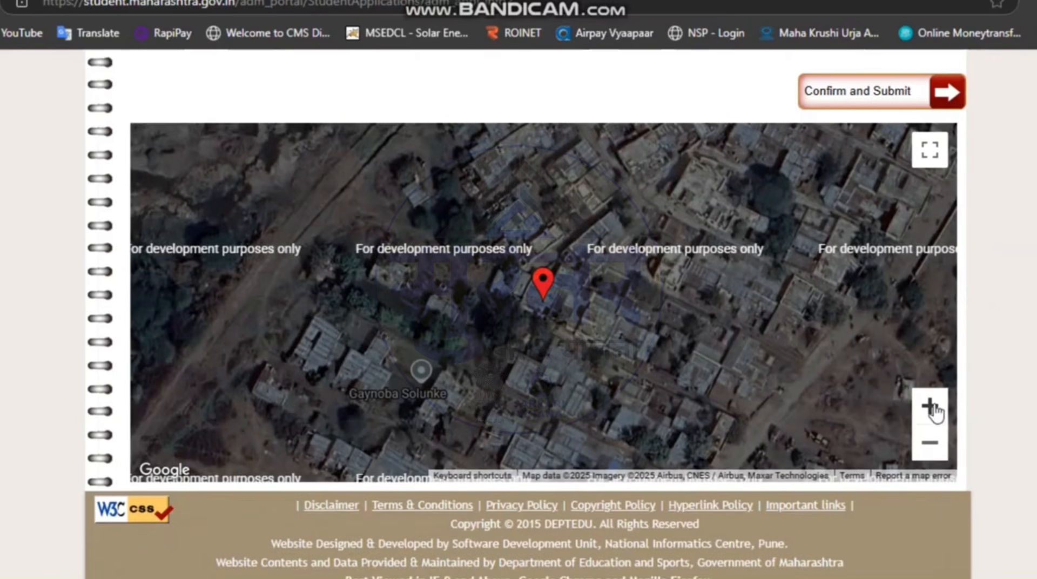
{"action": "left_click_drag", "start_coordinate": [541, 291], "coordinate": [532, 265]}
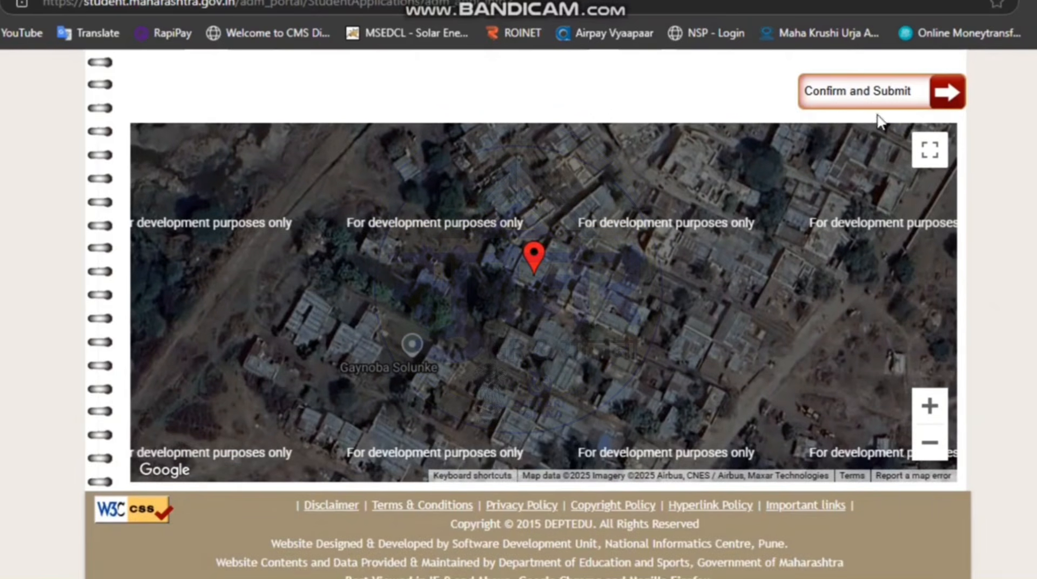
{"action": "left_click", "coordinate": [856, 95]}
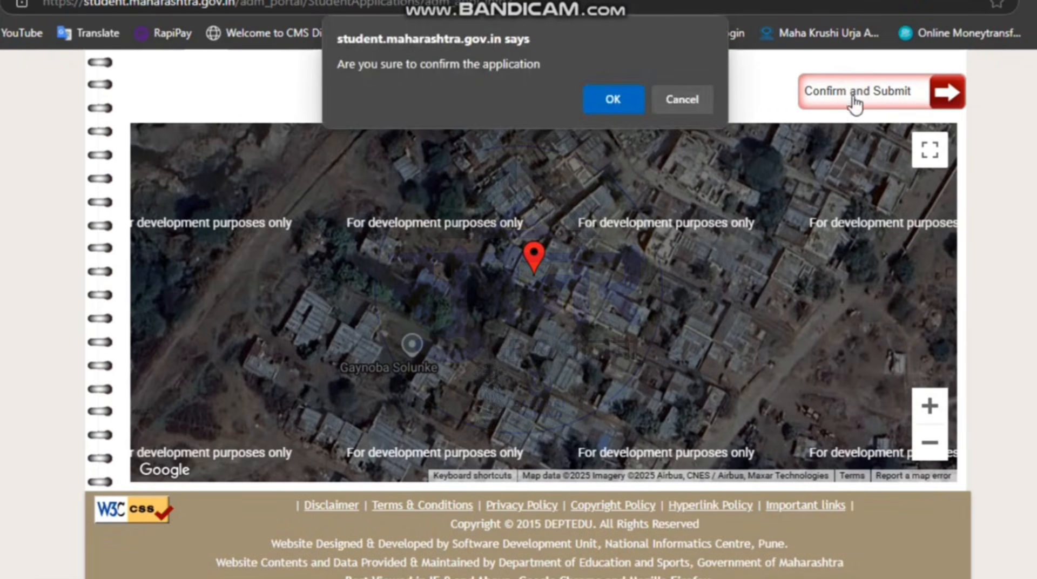
{"action": "left_click", "coordinate": [604, 102]}
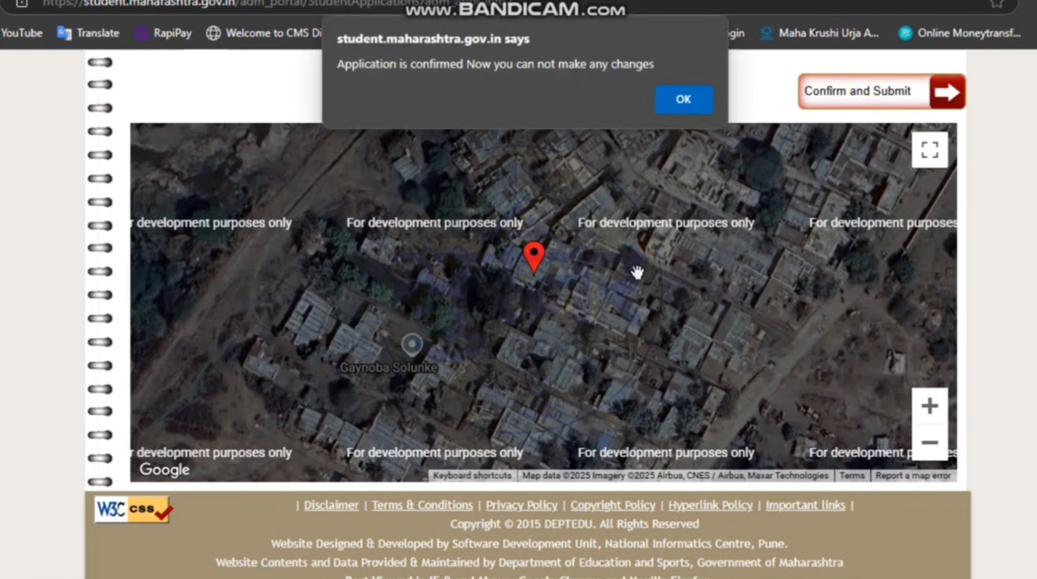
{"action": "left_click", "coordinate": [684, 100]}
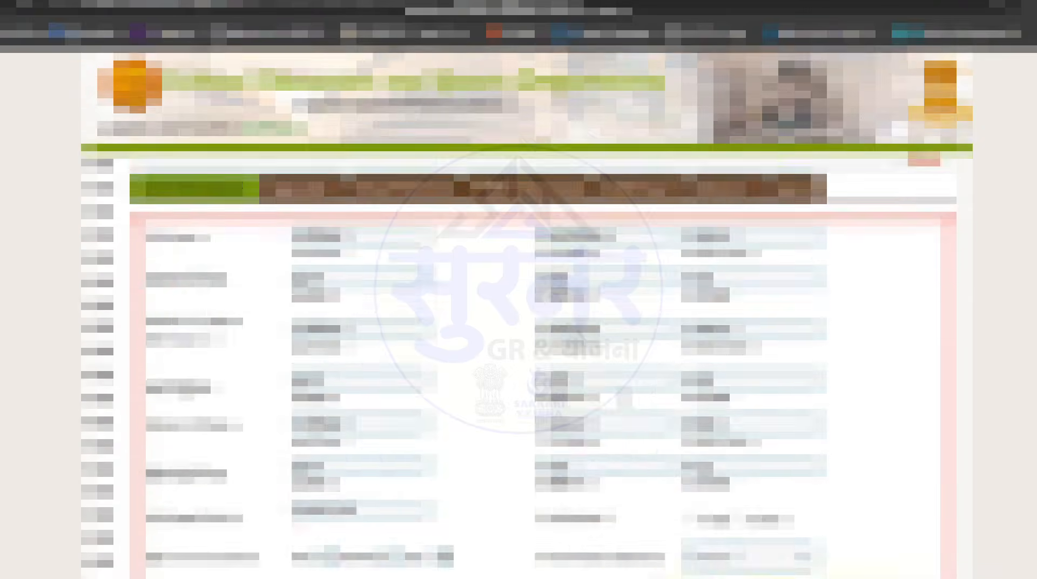
Step: Review the confirmed application details page
{"action": "scroll", "coordinate": [624, 397], "scroll_direction": "up", "scroll_amount": 1}
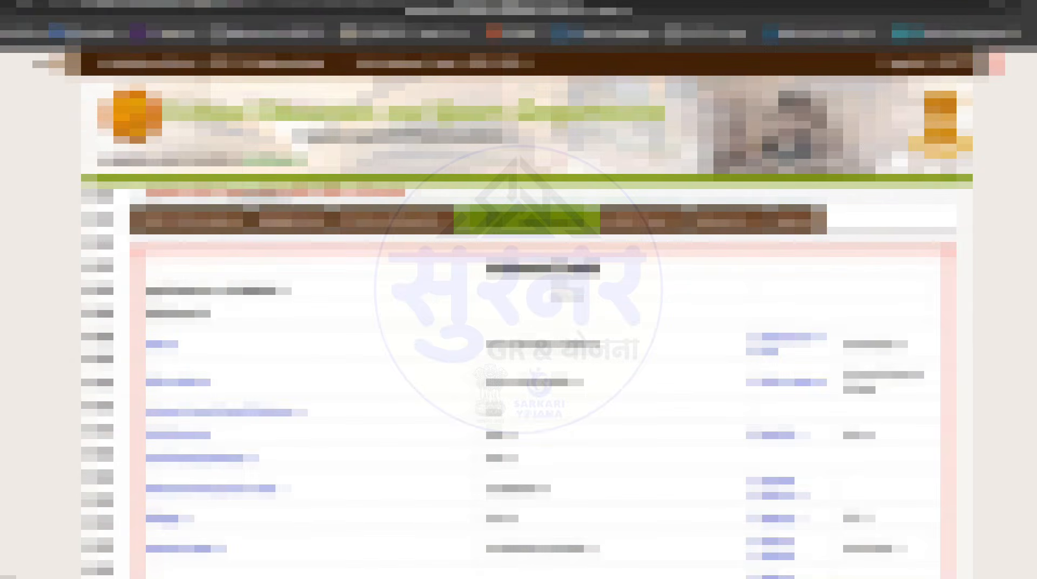
{"action": "scroll", "coordinate": [624, 354], "scroll_direction": "down", "scroll_amount": 7}
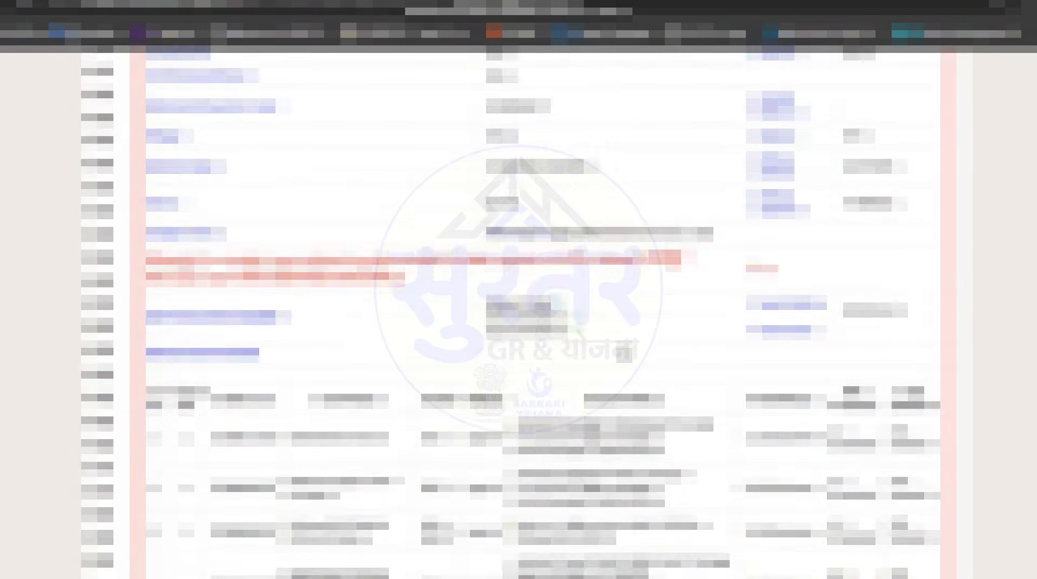
{"action": "scroll", "coordinate": [537, 312], "scroll_direction": "down", "scroll_amount": 10}
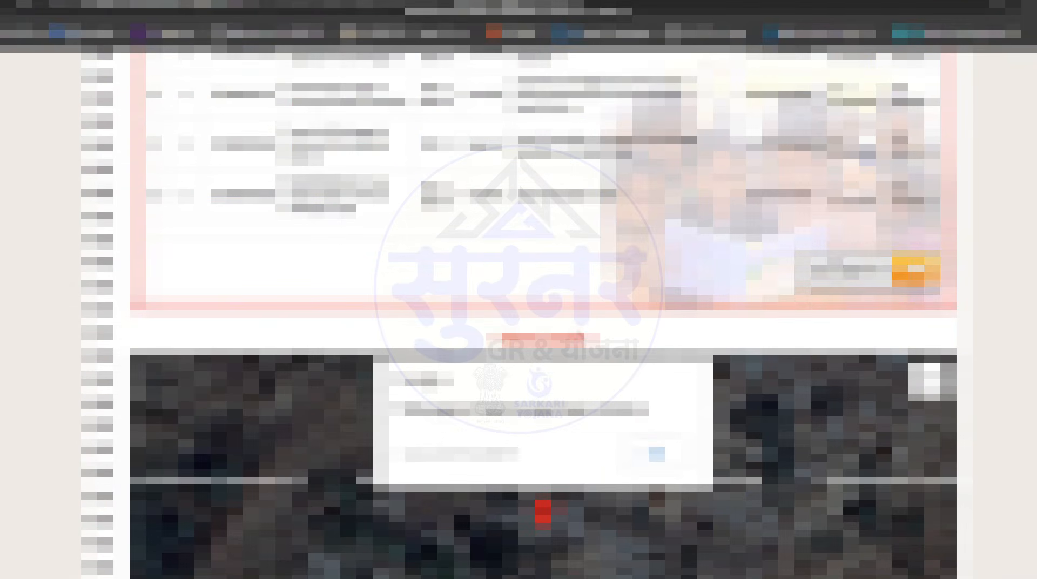